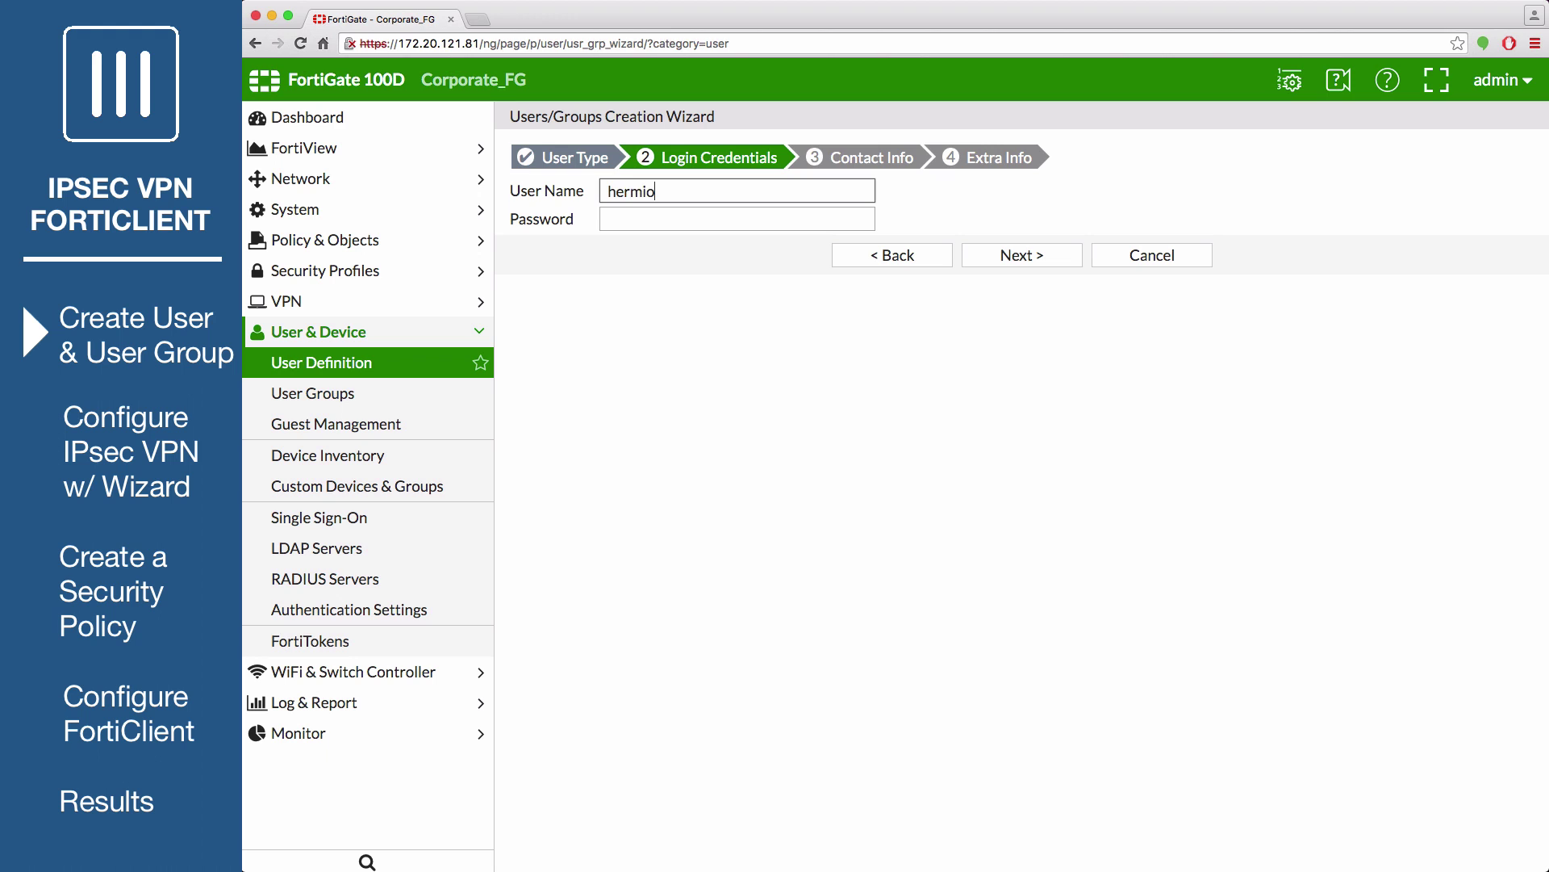
Enter the new user's password and e-mail address, then create the local user
click(634, 218)
text(fortinet)
click(1005, 257)
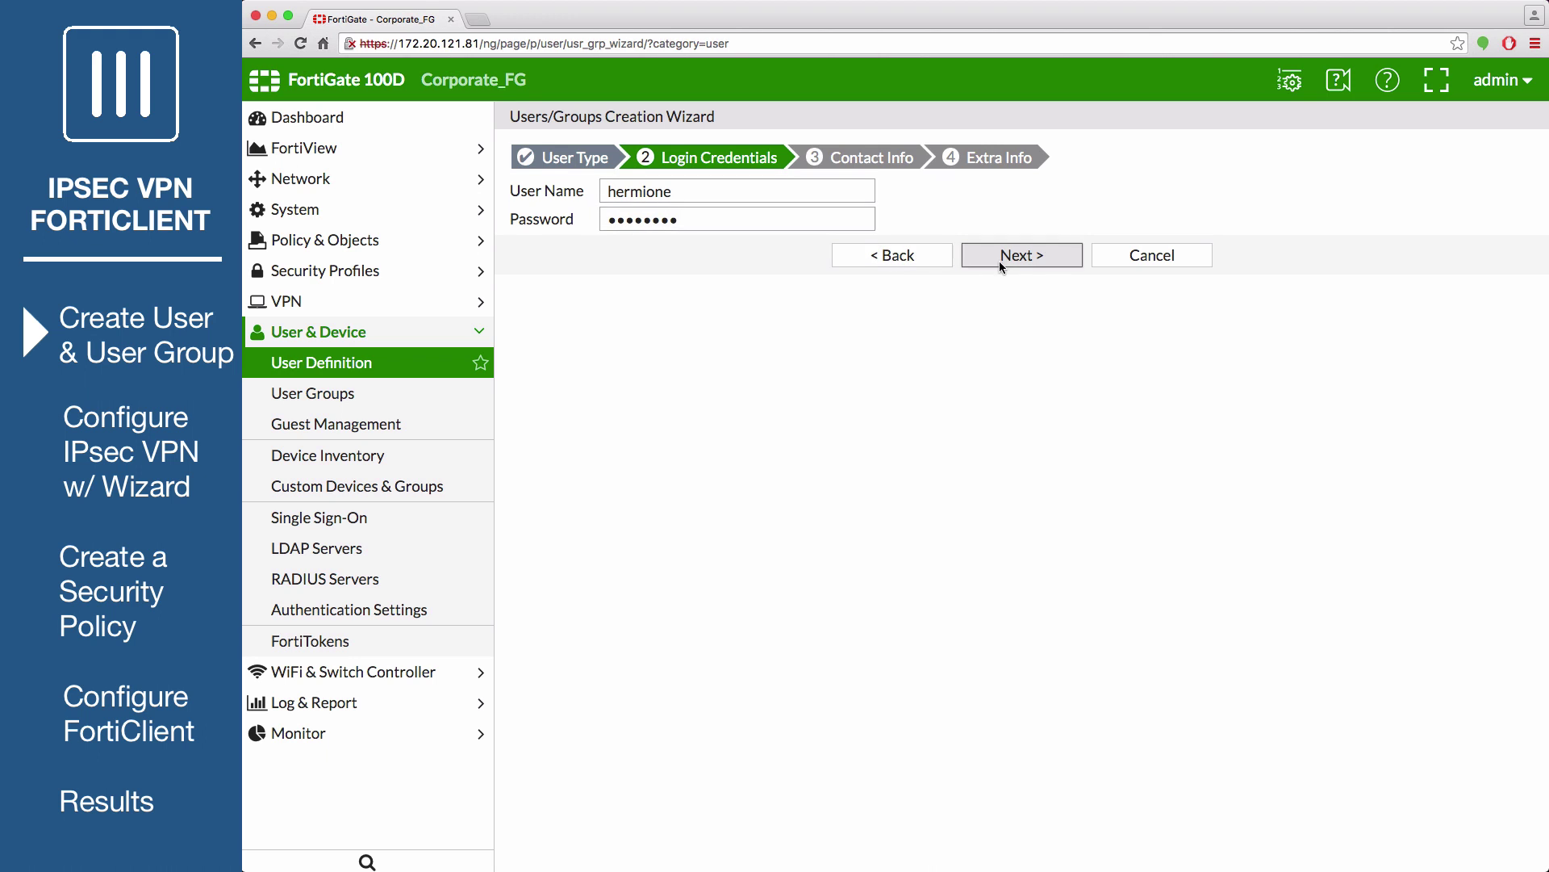
text(hermione@example.com)
click(1000, 260)
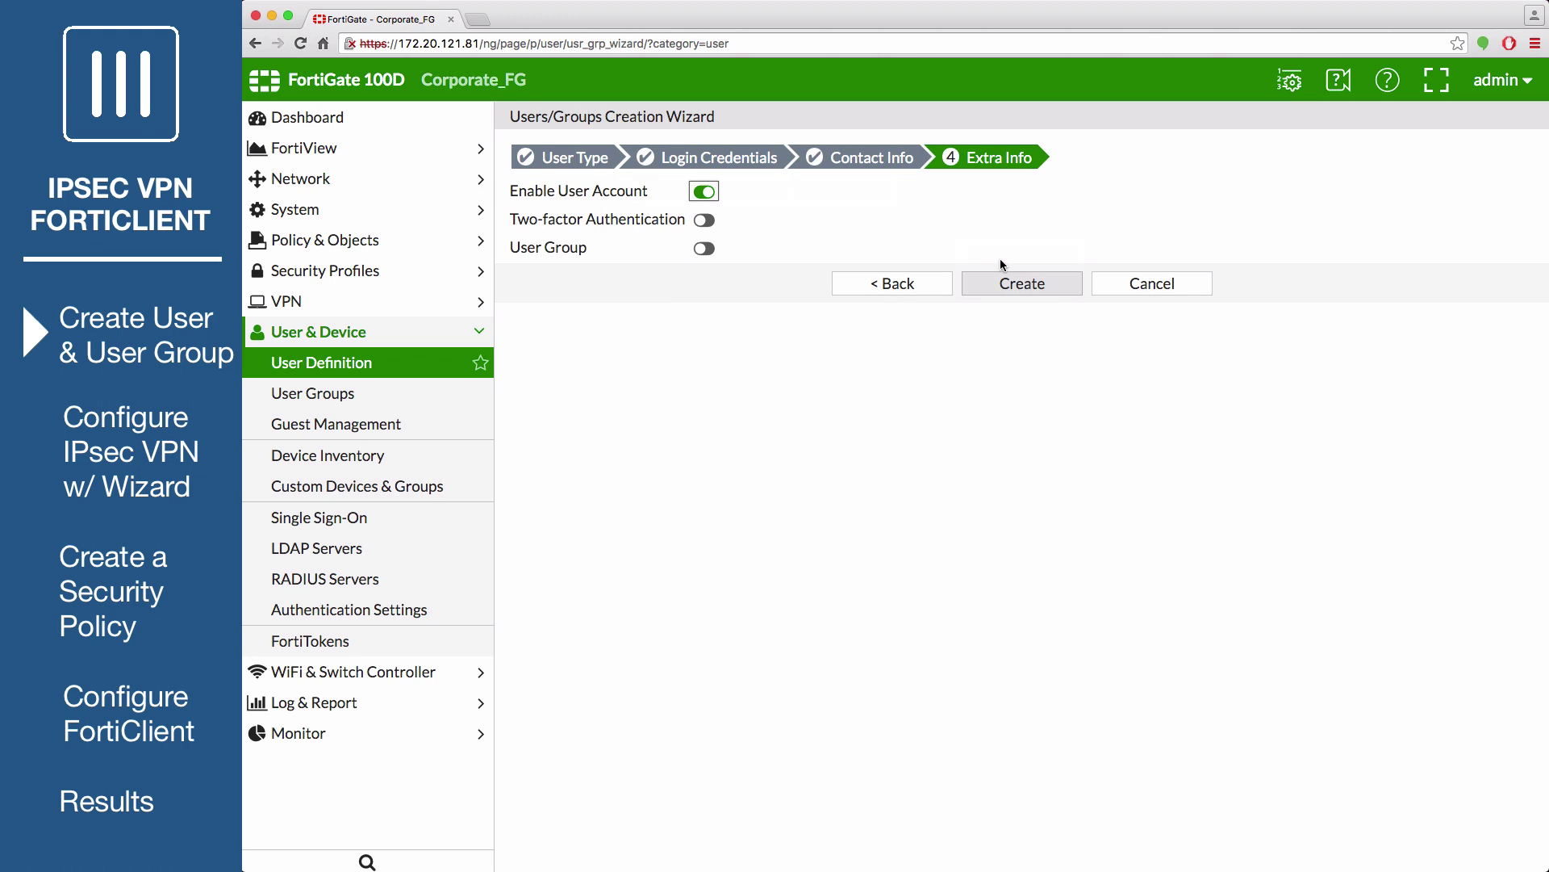
click(1004, 276)
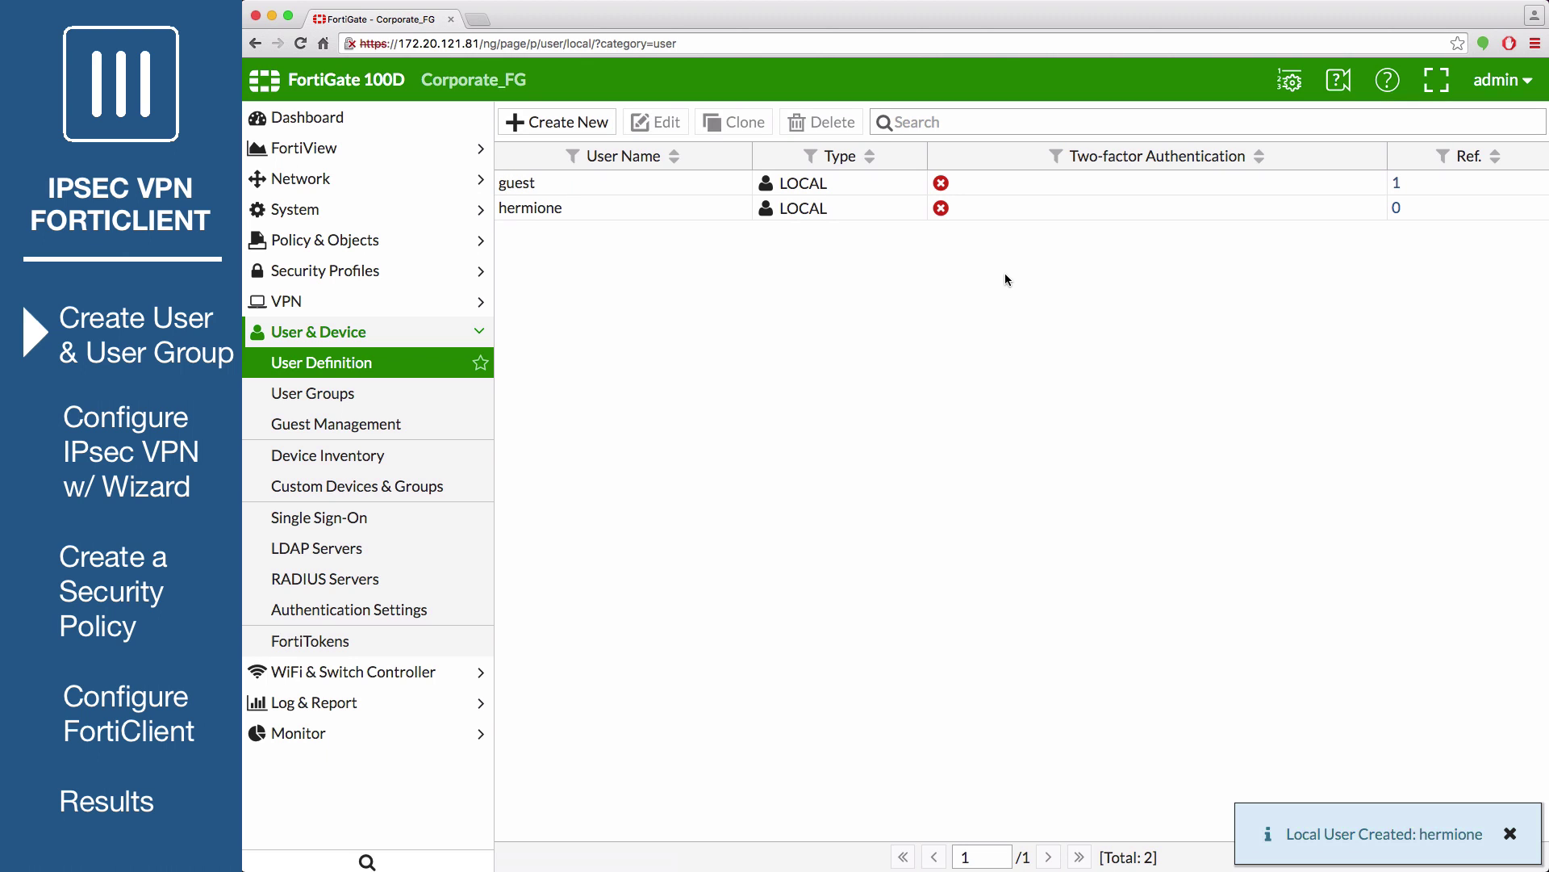
Create the user group ipsec_users with the new user as its only member
click(414, 395)
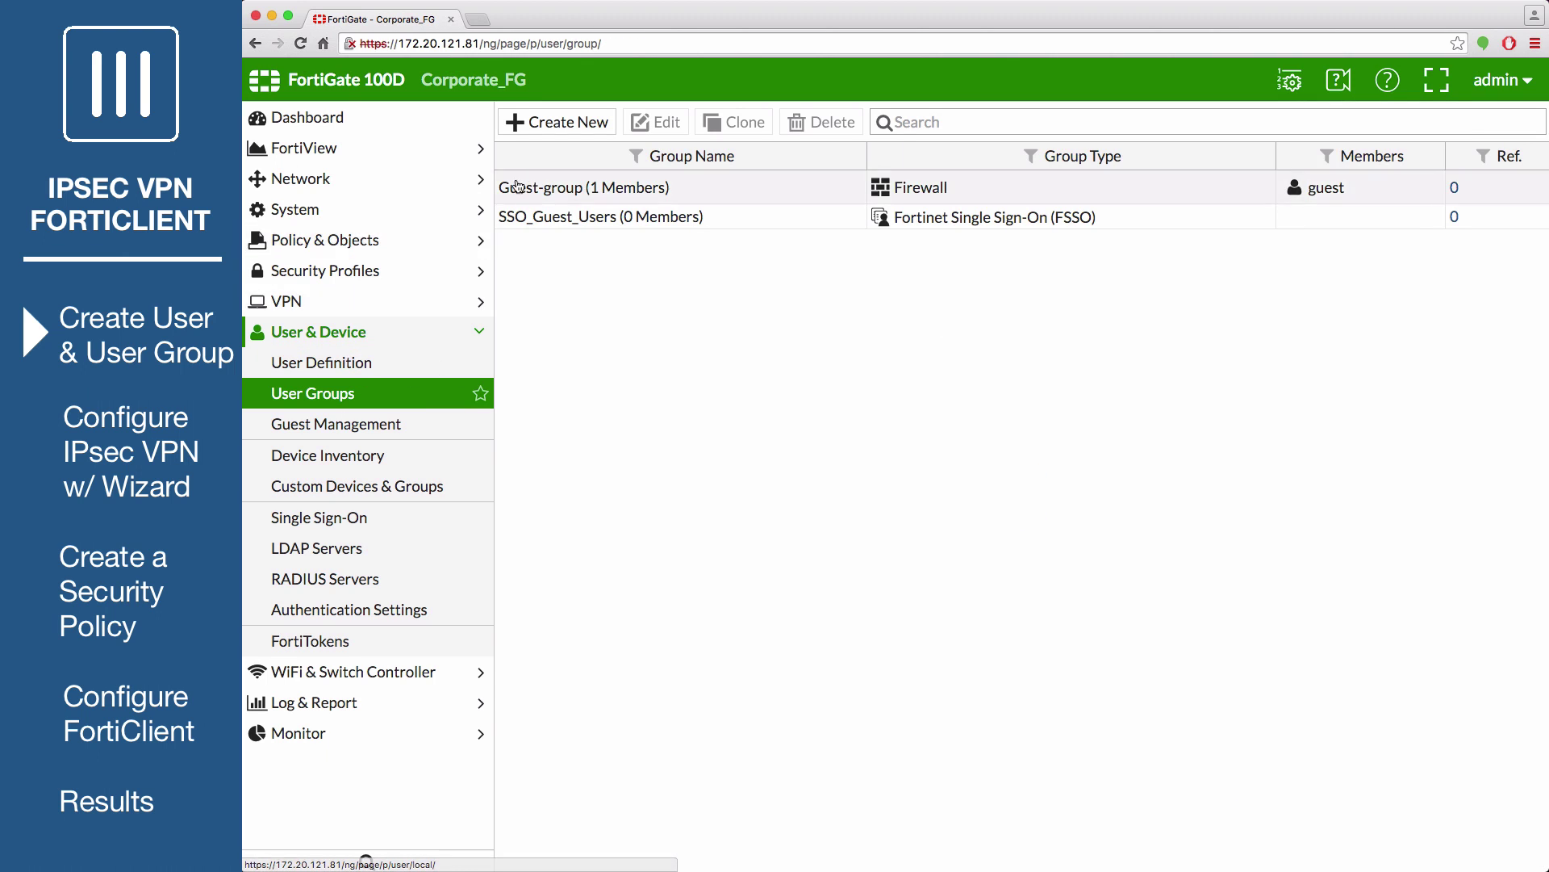
click(553, 122)
click(807, 146)
text(ipsec_users)
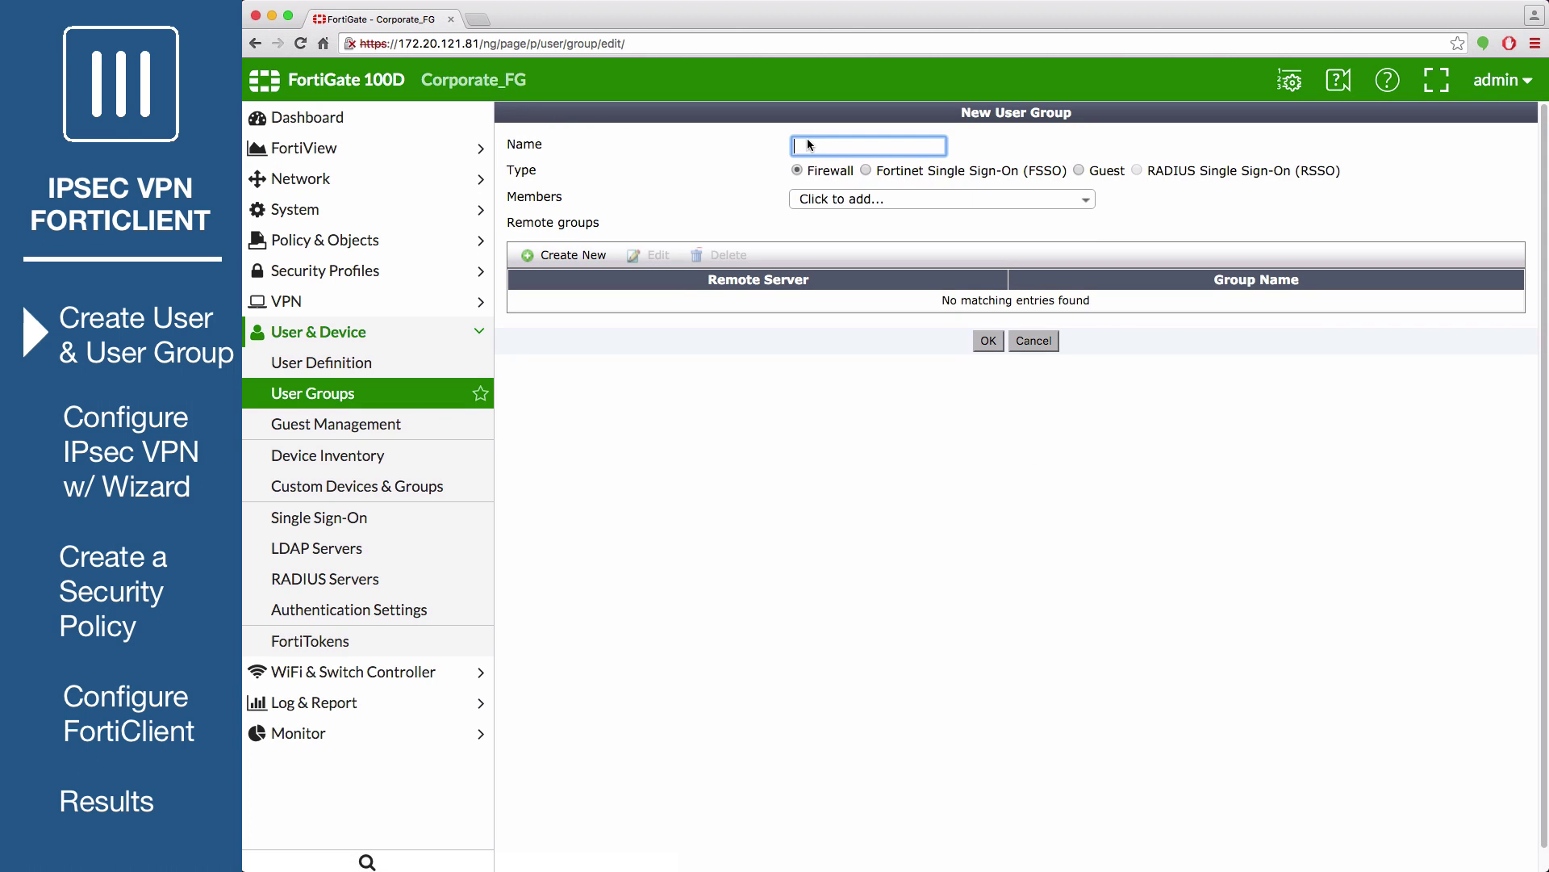
click(826, 198)
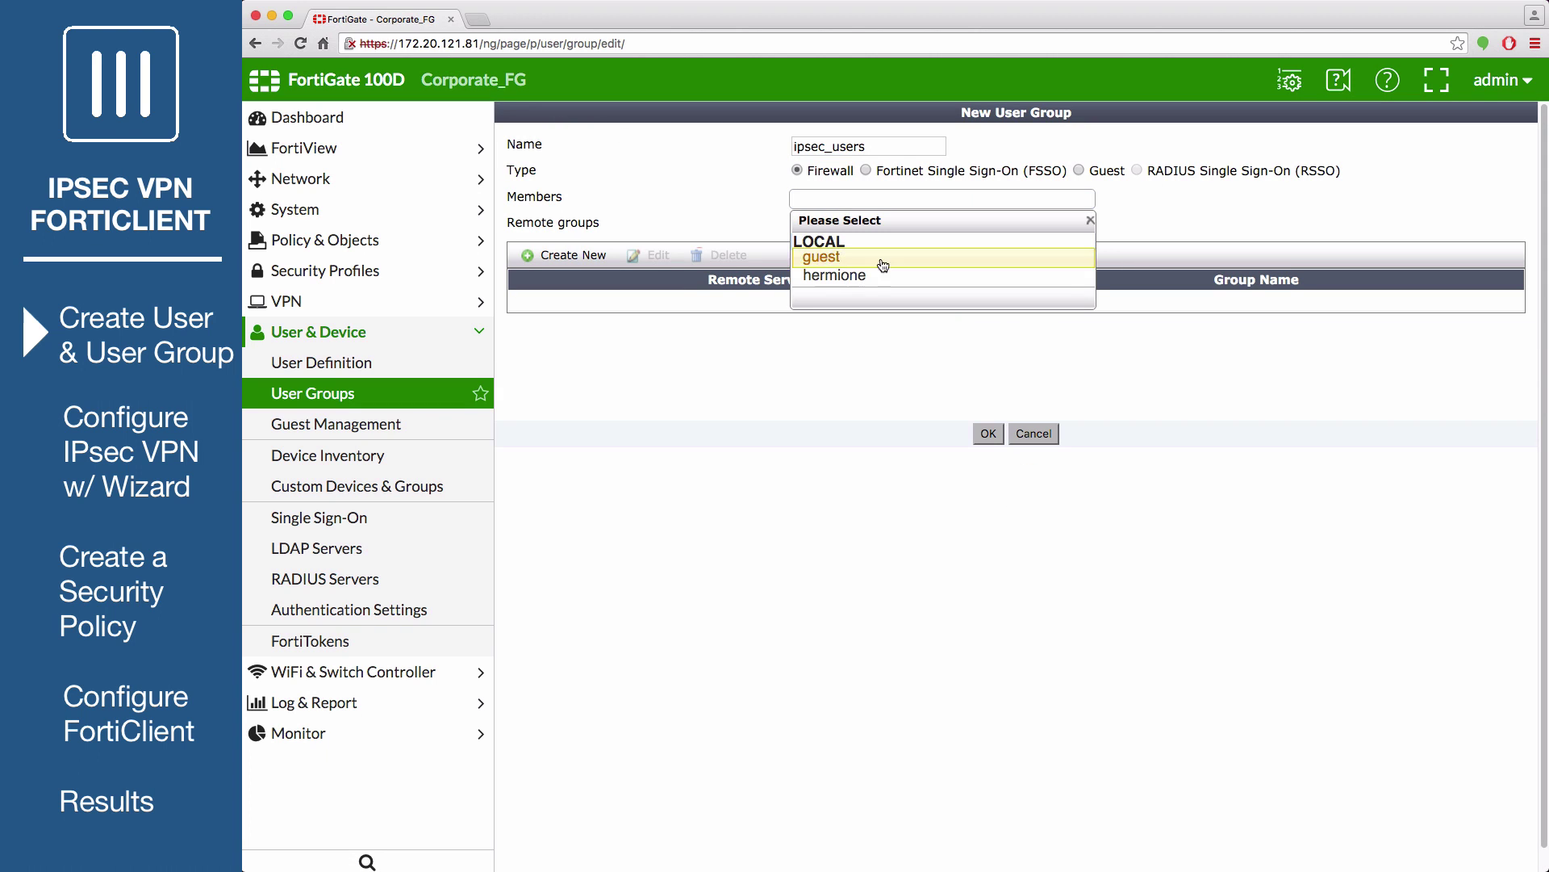
click(839, 275)
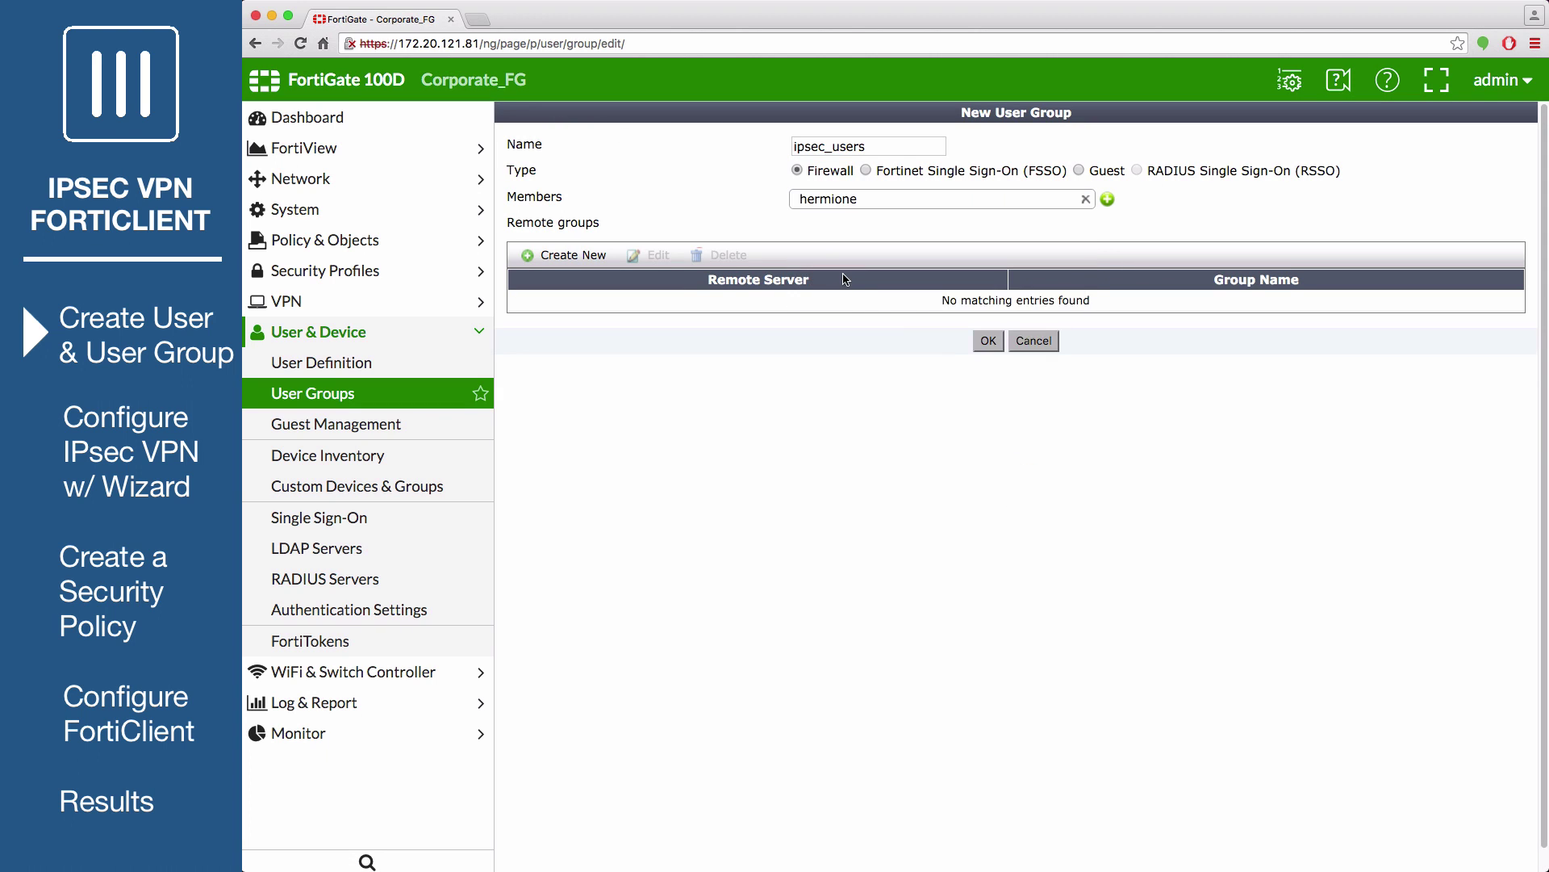
click(989, 340)
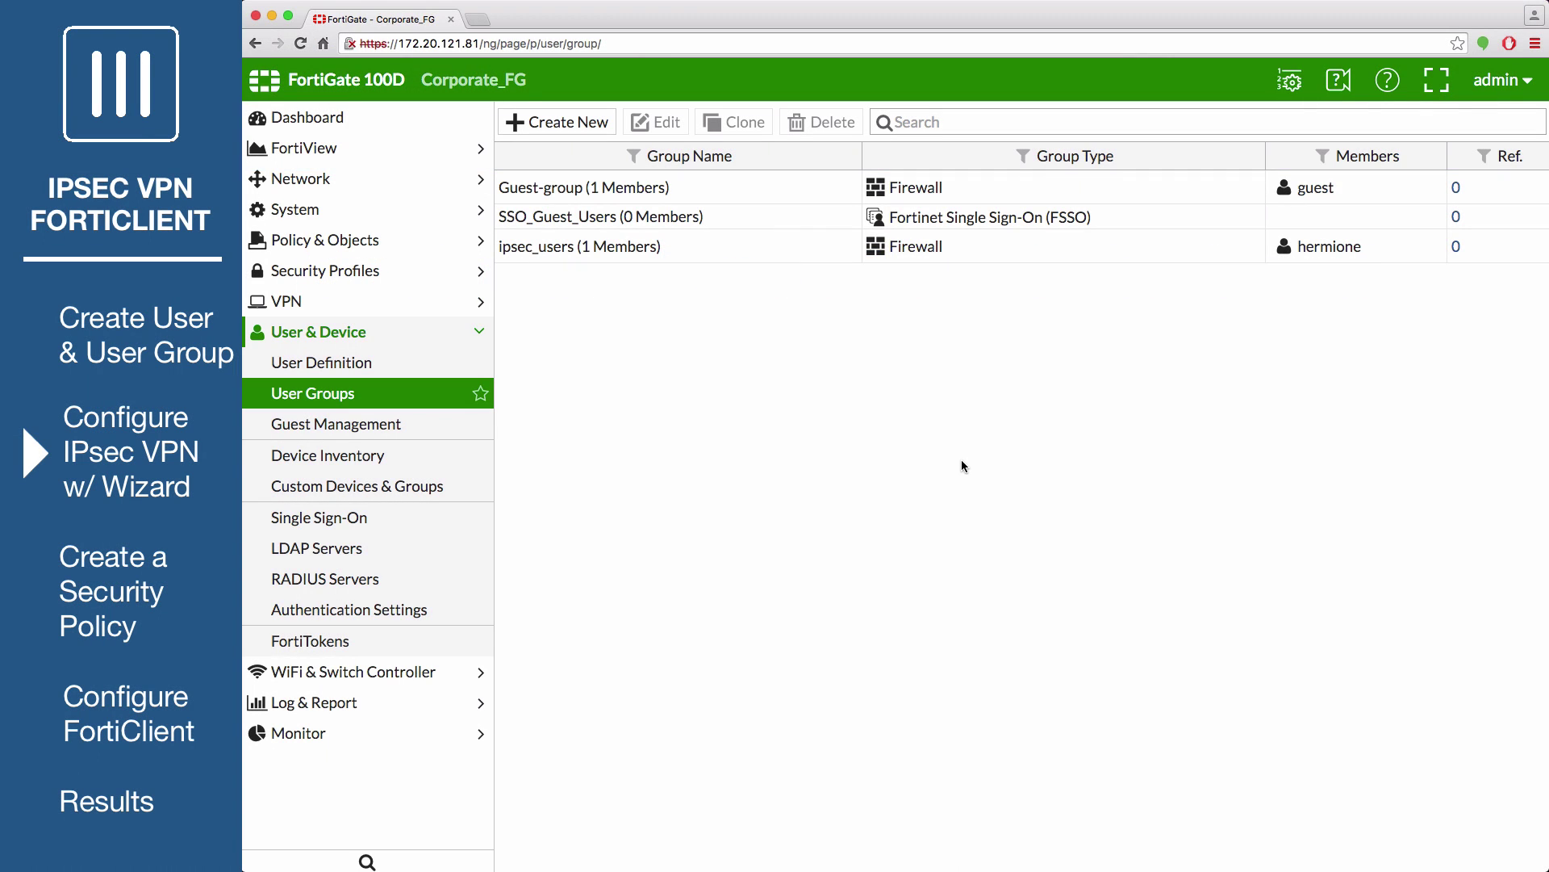
In the IPsec Wizard, name the VPN ipsec_vpn with Remote Access template and FortiClient device type
click(475, 303)
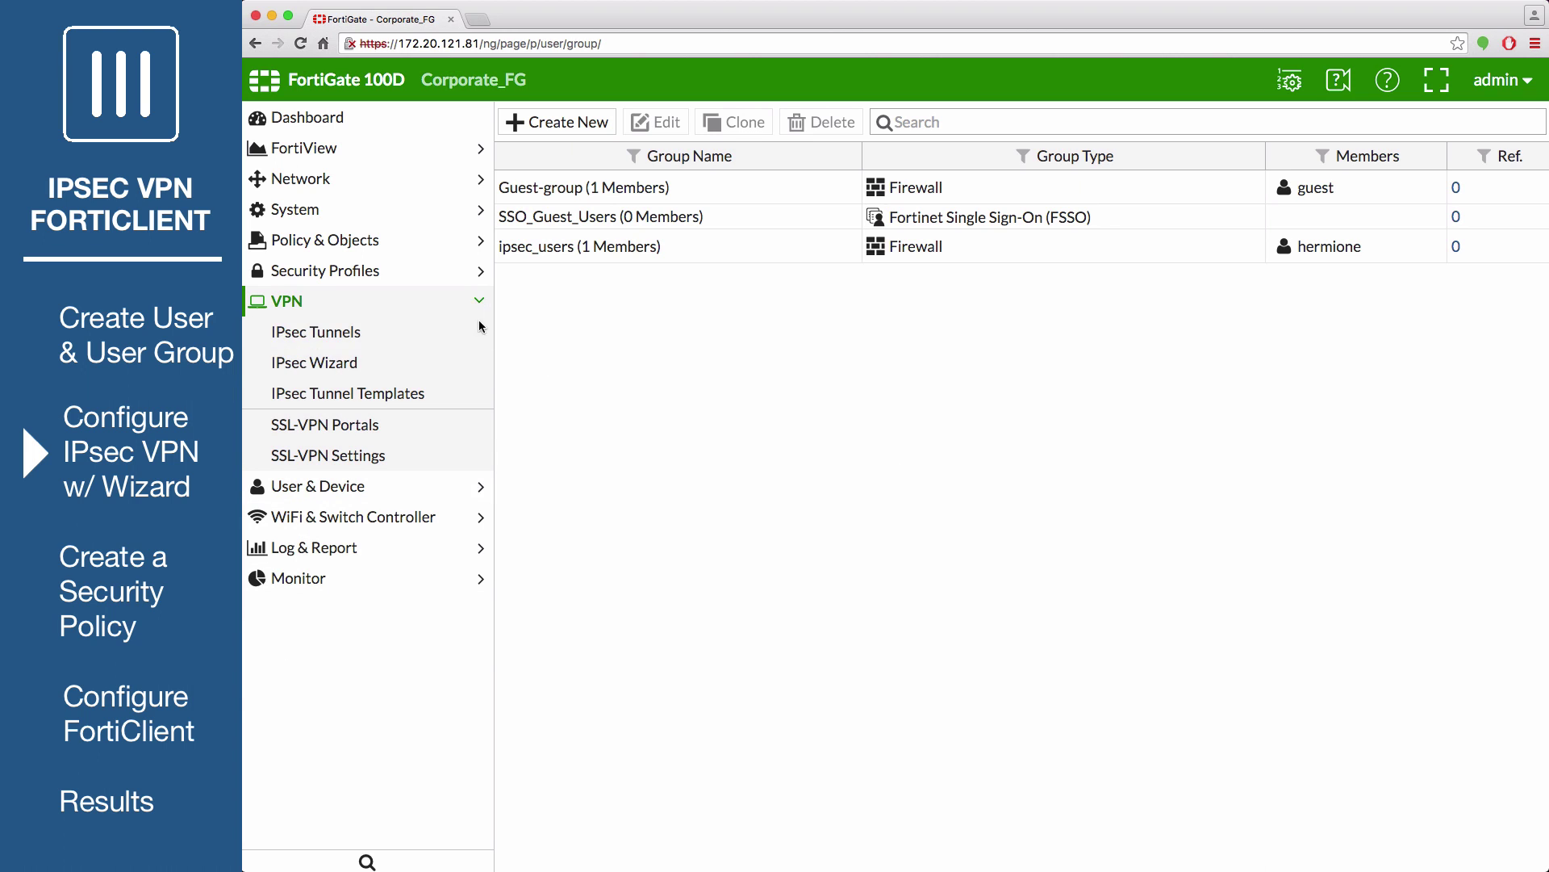
click(435, 364)
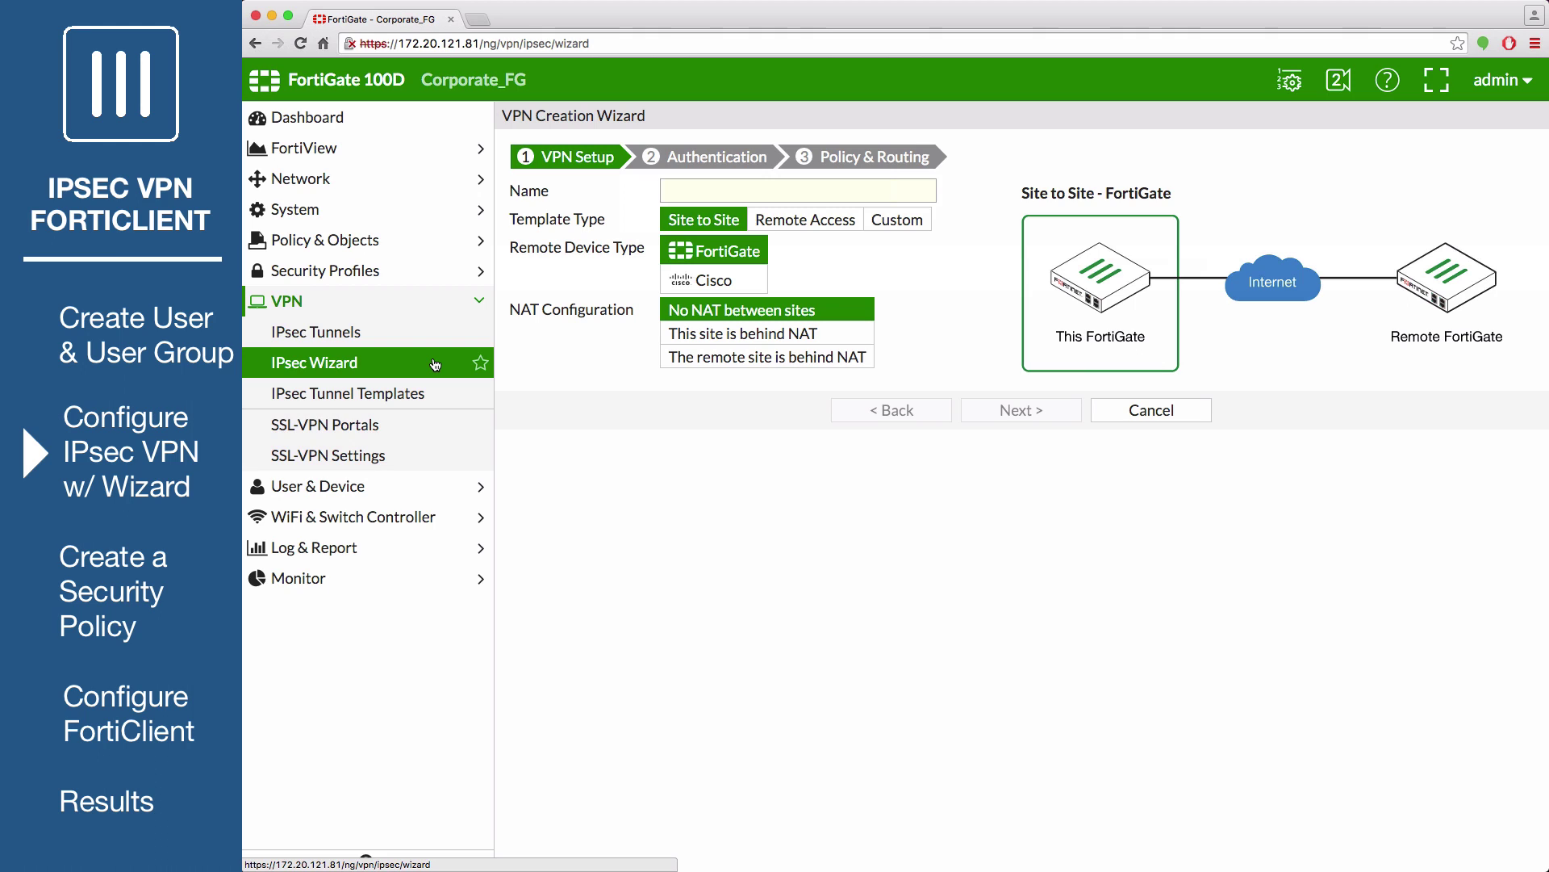
click(668, 196)
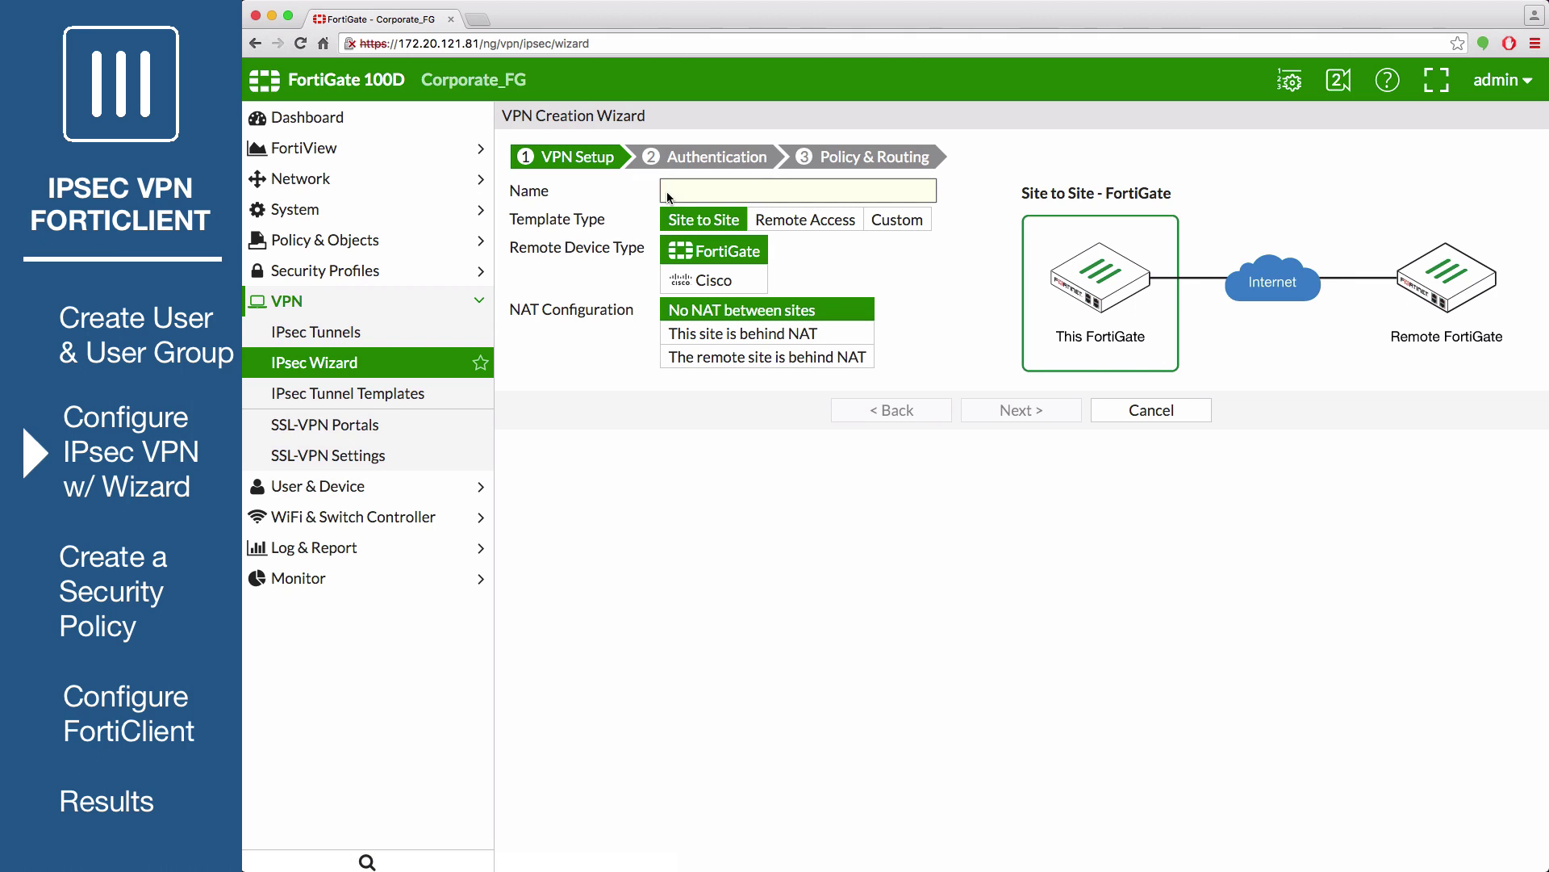
text(ipsec_vpn)
click(768, 219)
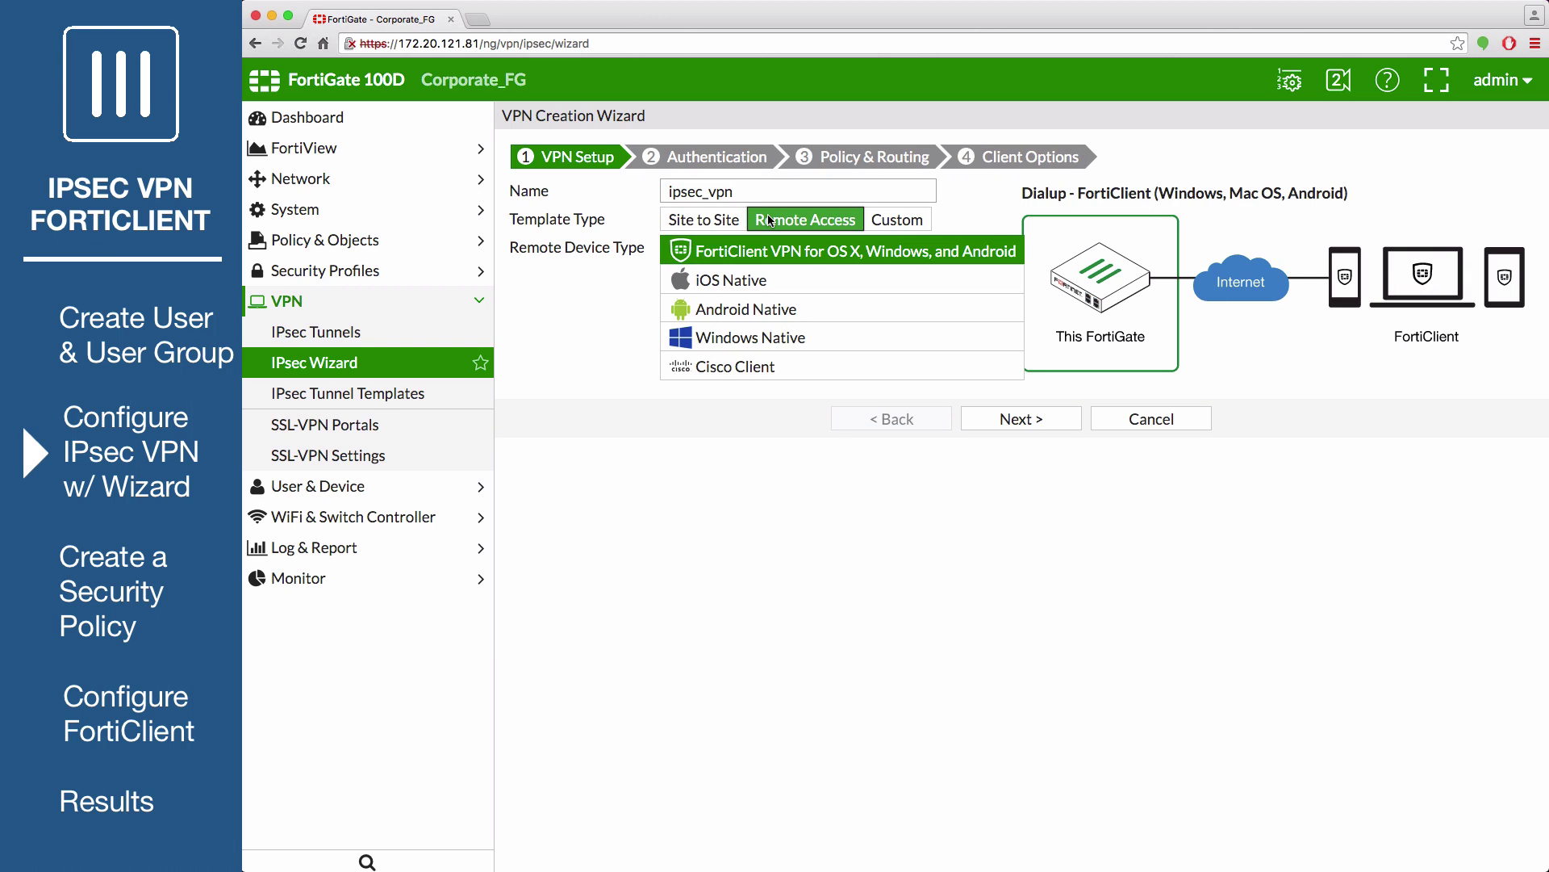
click(830, 256)
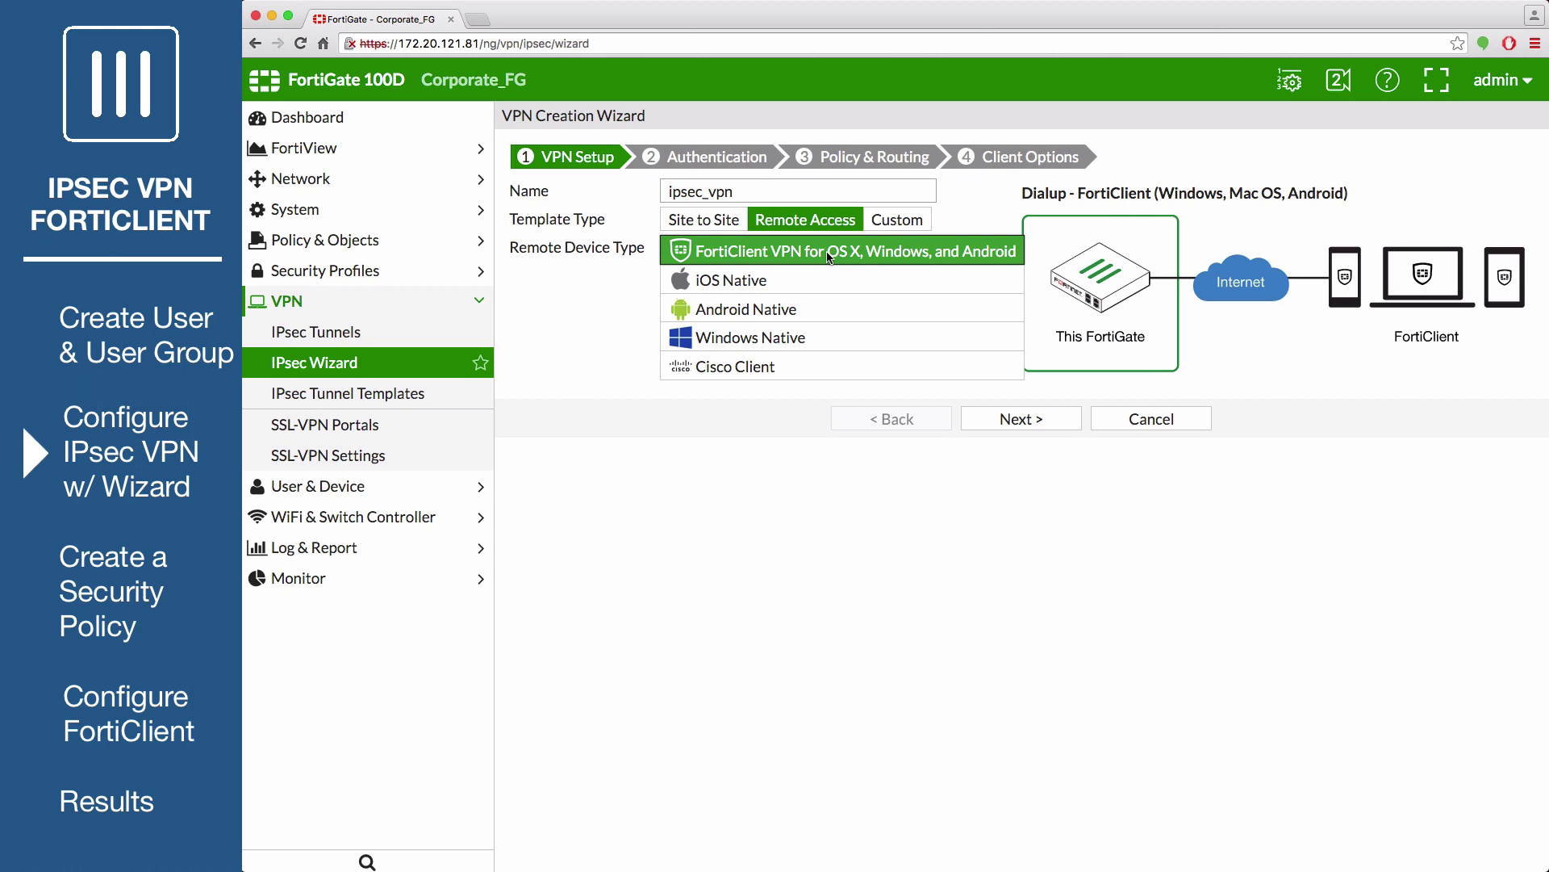
Set incoming interface wan1, enter the pre-shared key, and authenticate with the ipsec_users group
click(1001, 418)
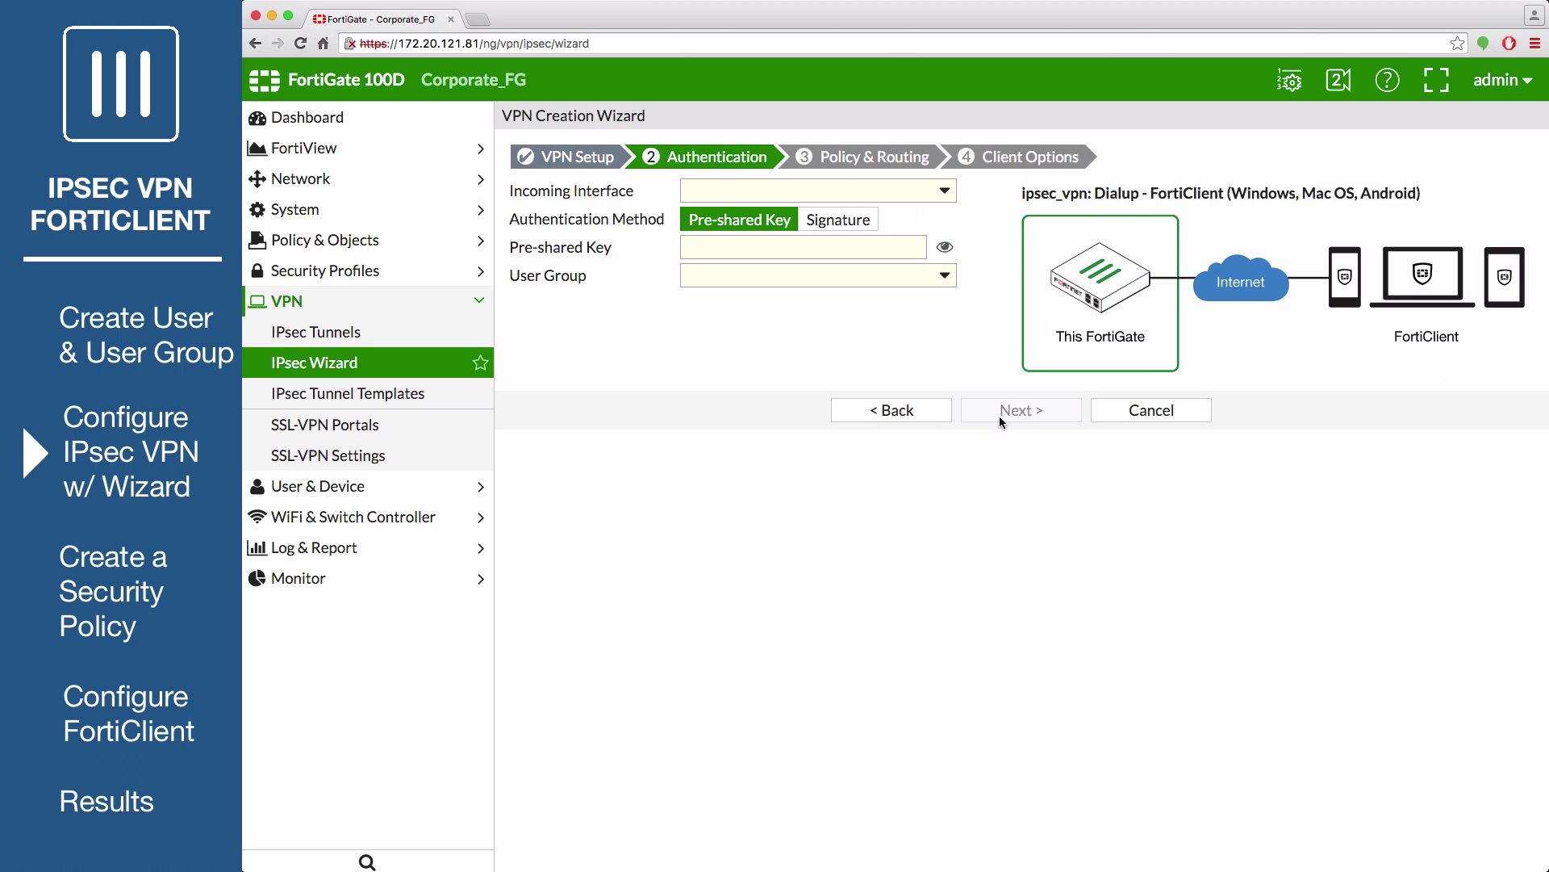
click(757, 191)
click(757, 275)
click(729, 244)
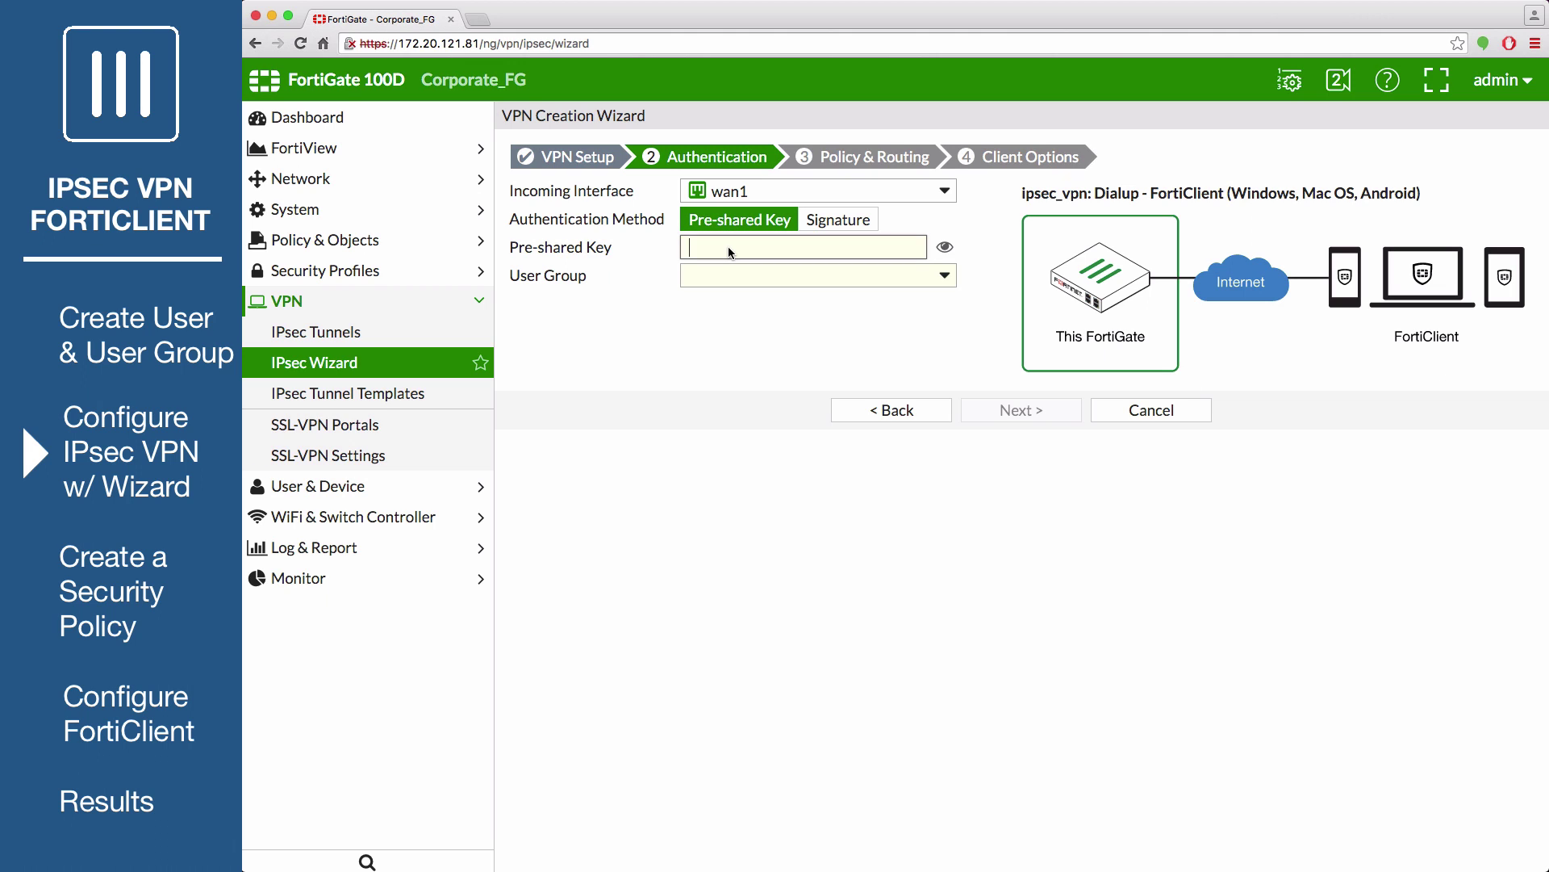
text(fortinet)
click(900, 277)
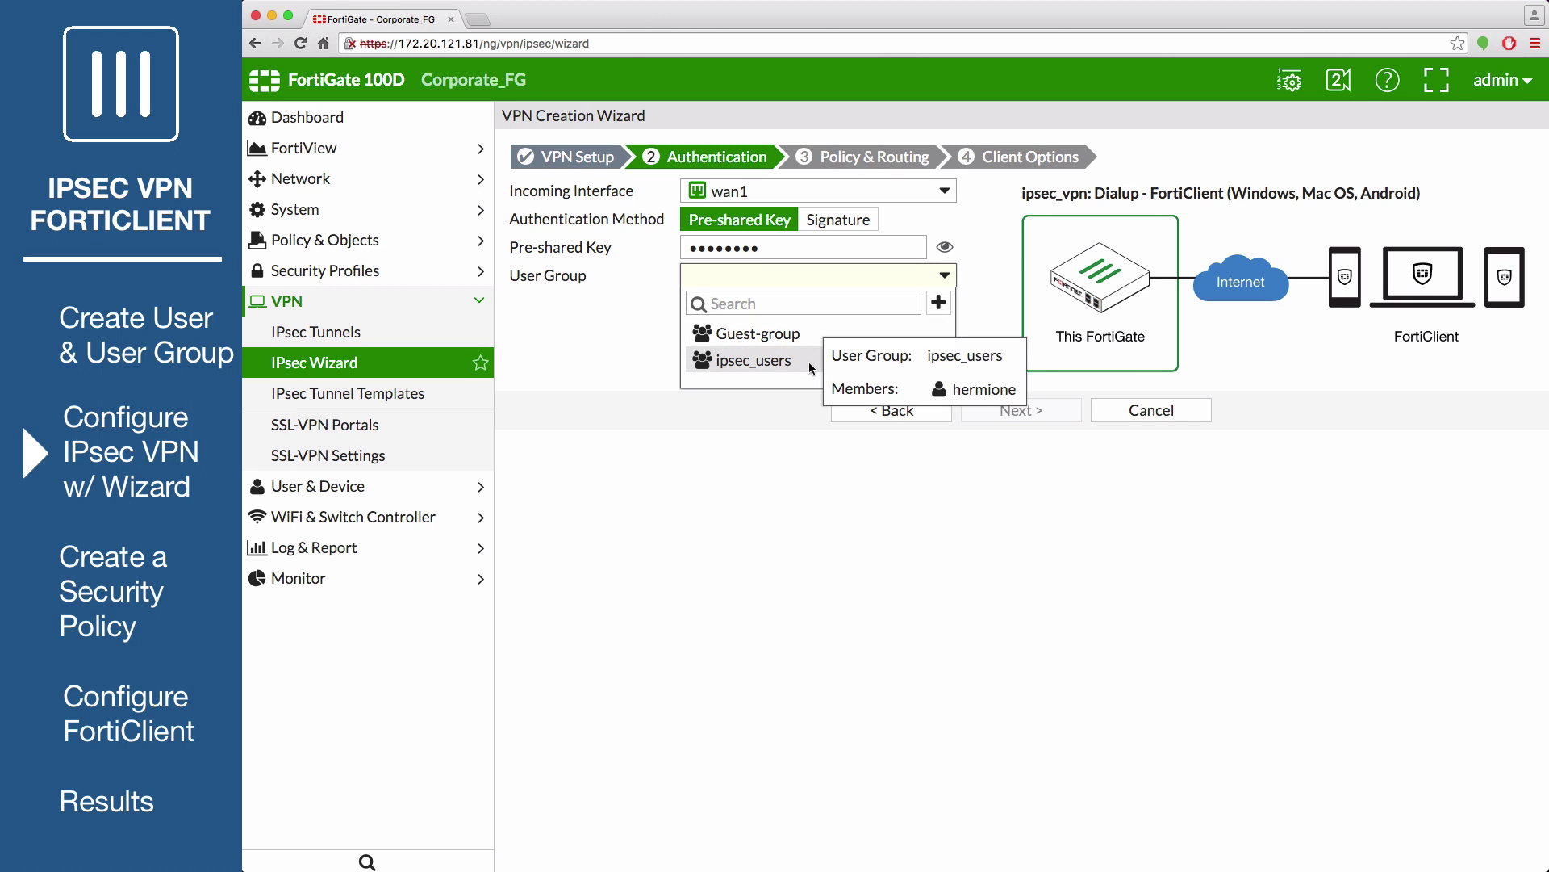
click(793, 363)
click(1036, 409)
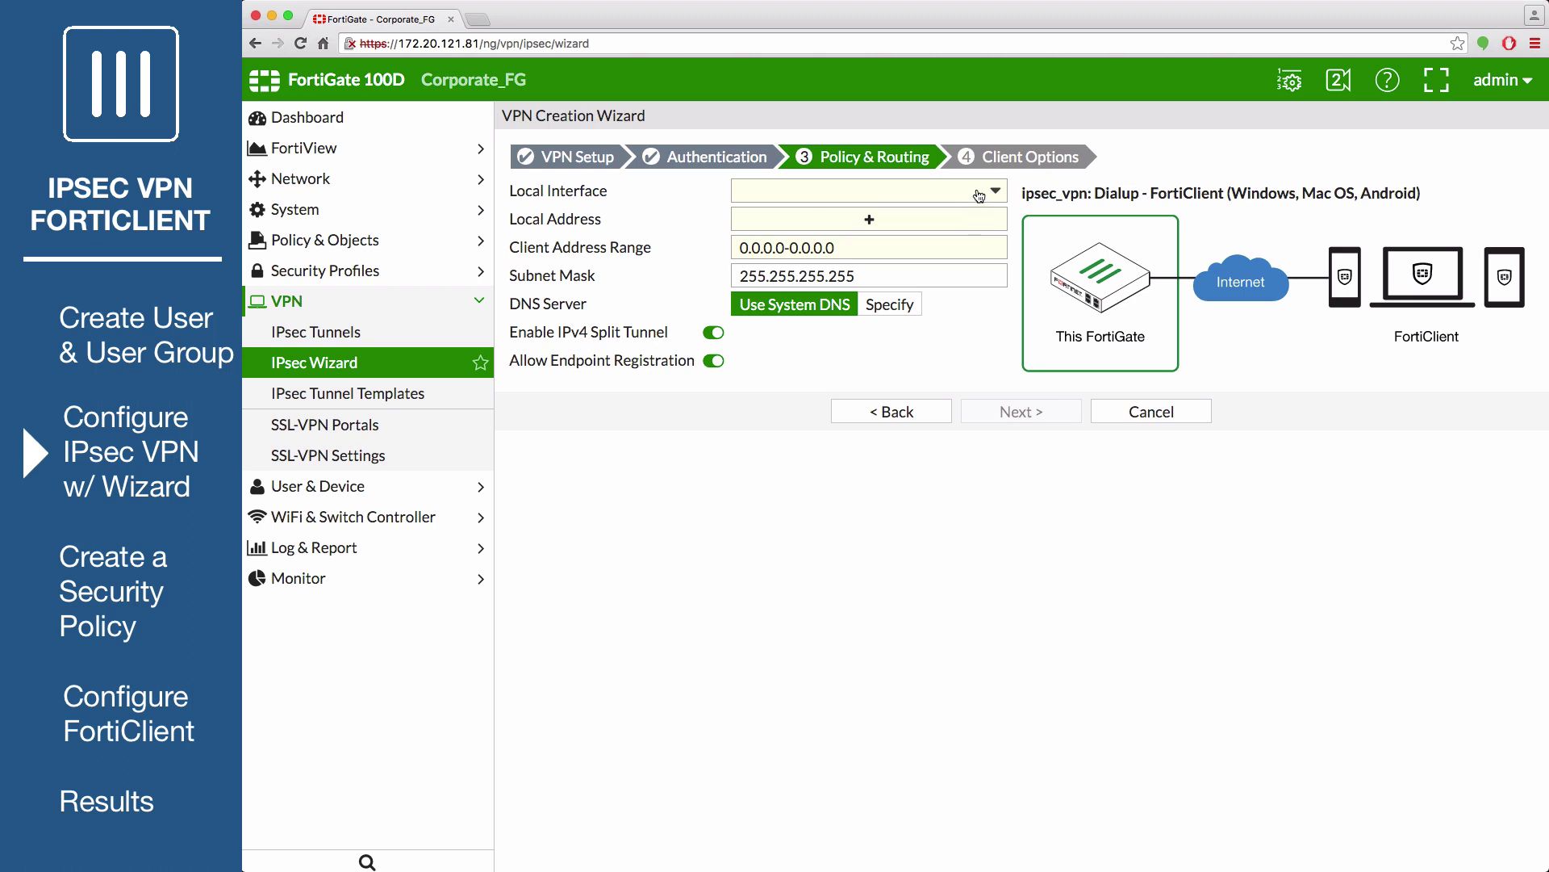
Set lan as the local interface and start a new address named localnetwork
click(978, 194)
click(945, 255)
click(915, 216)
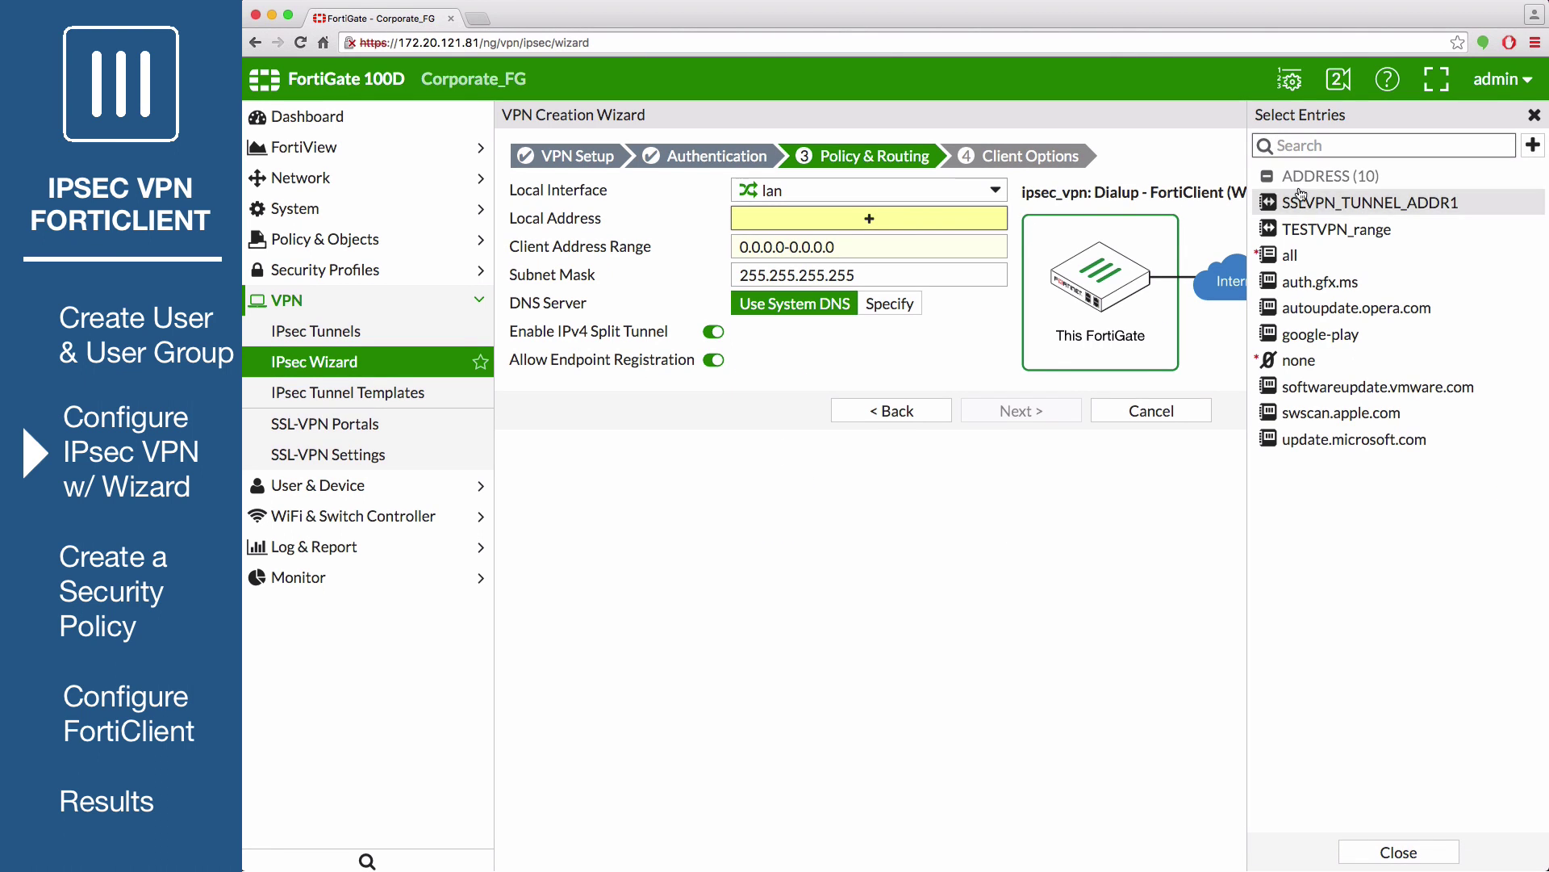
click(1533, 148)
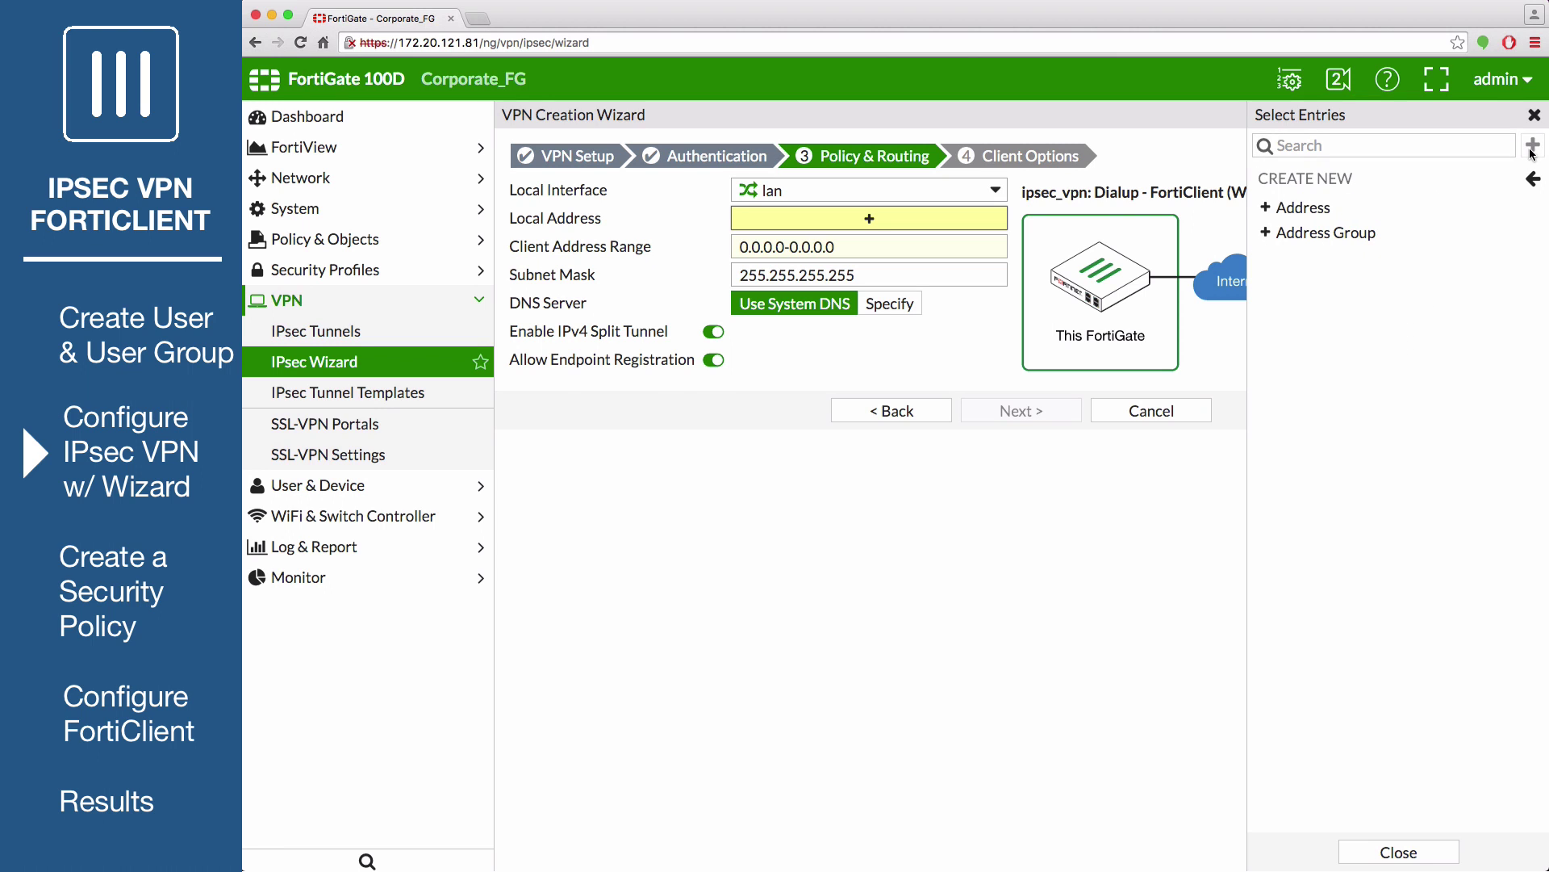
click(1307, 210)
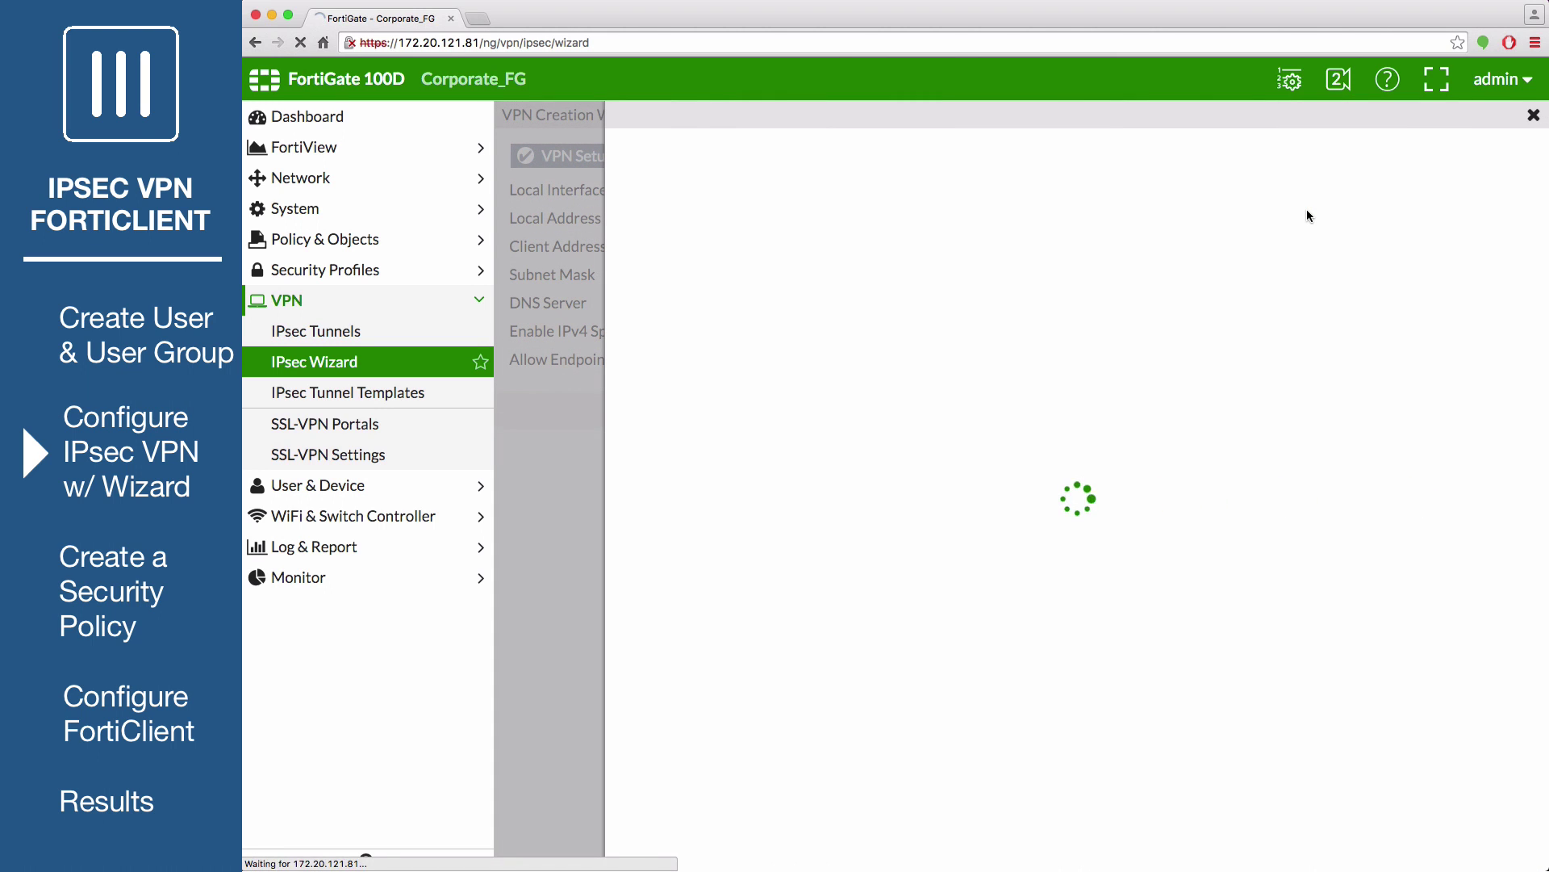
click(918, 164)
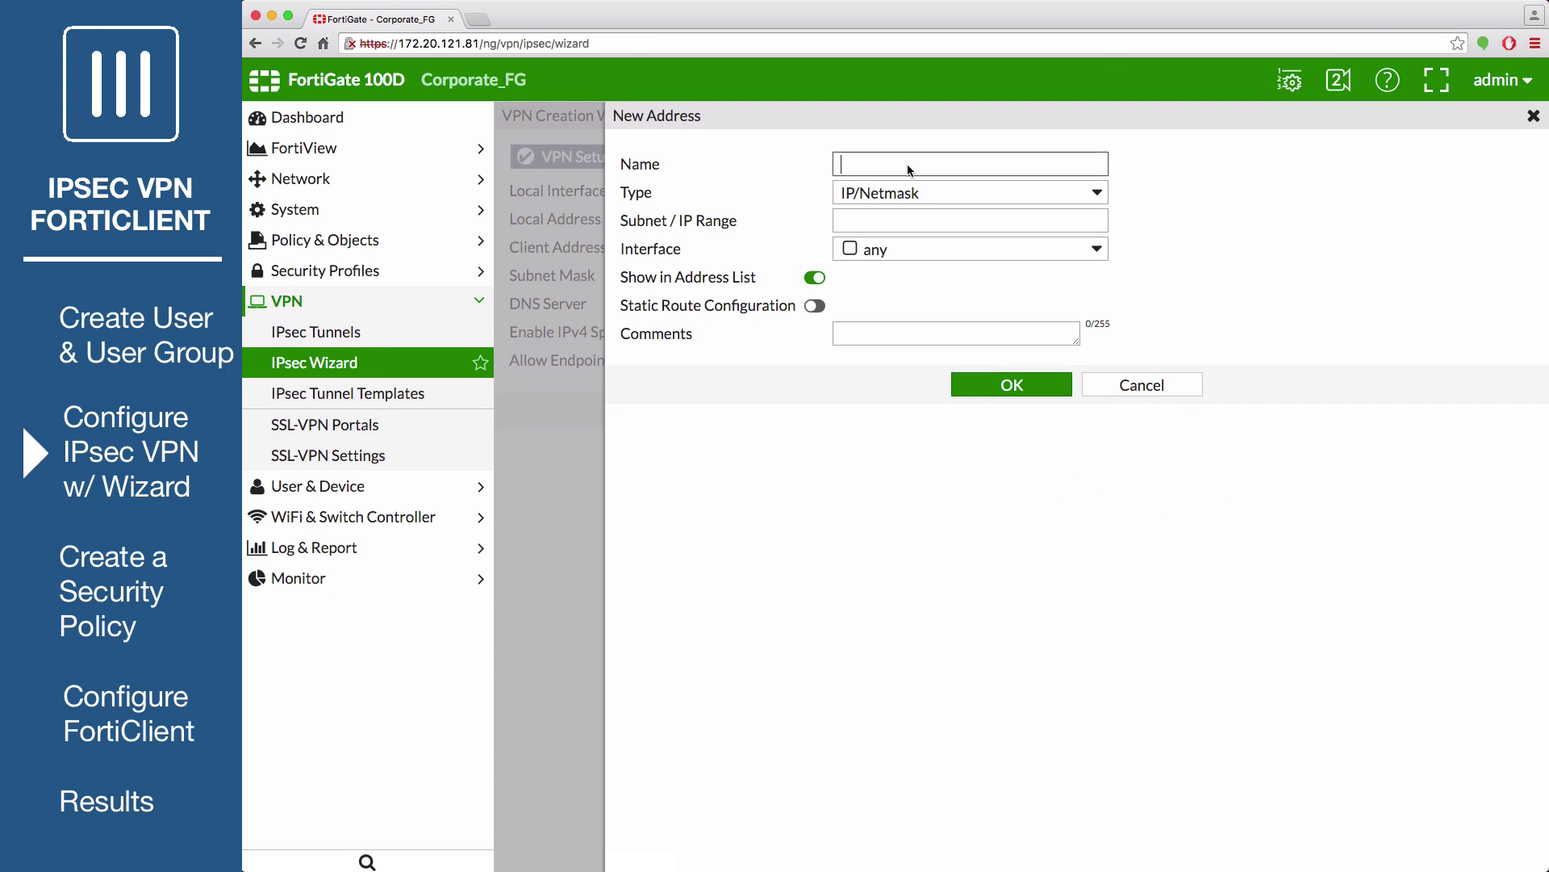
text(localnetwork)
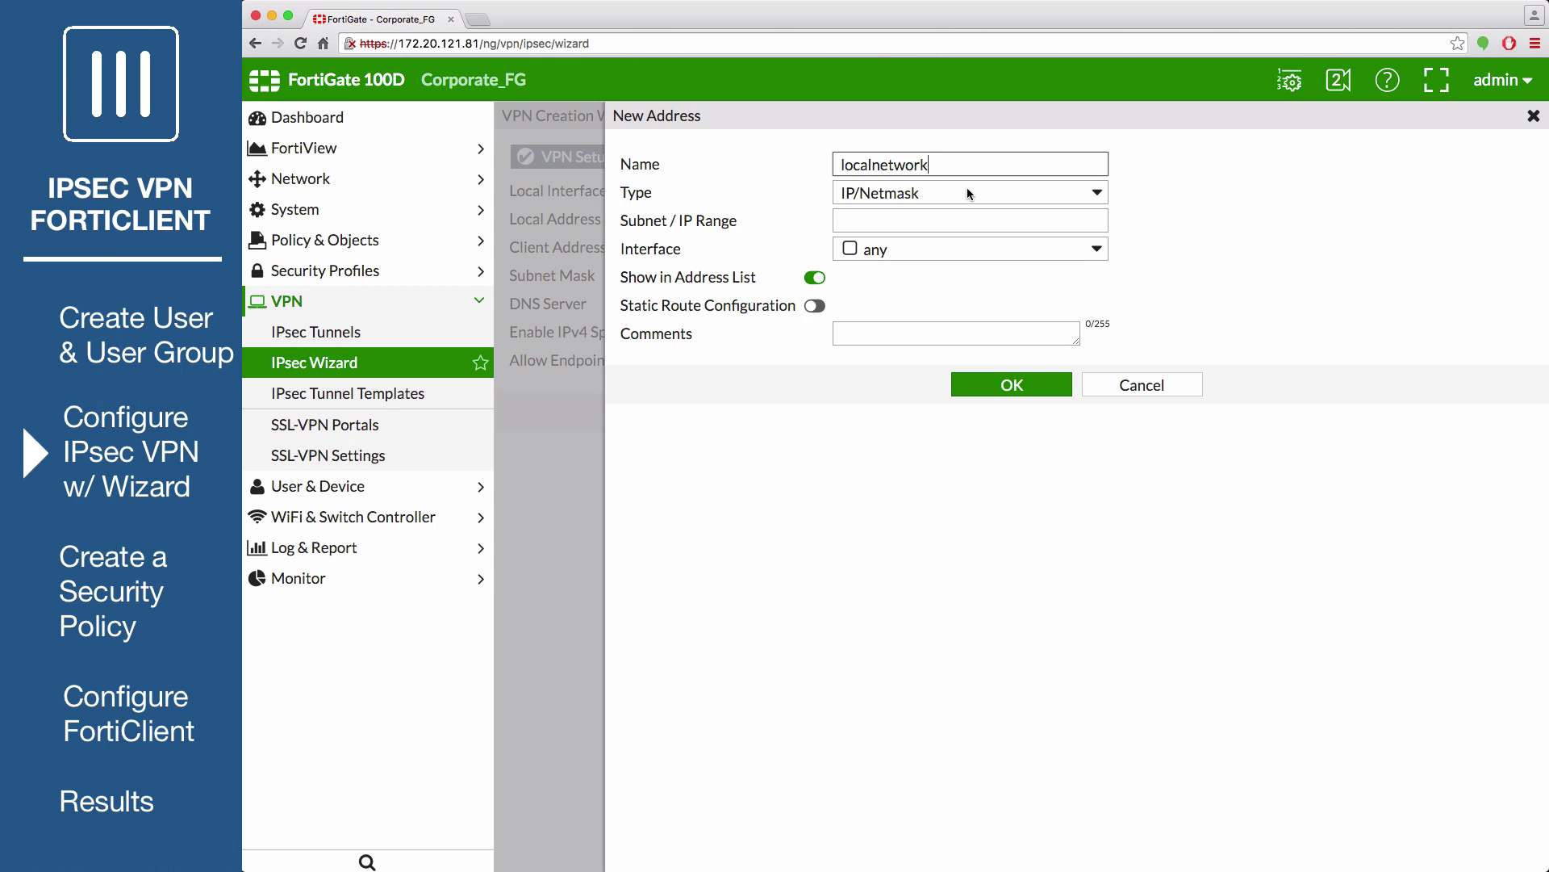
Give localnetwork subnet 192.168.11.0/255.255.255.0 on lan and use it as the local address
click(938, 219)
text(192.168.11.0/255.255.255.0)
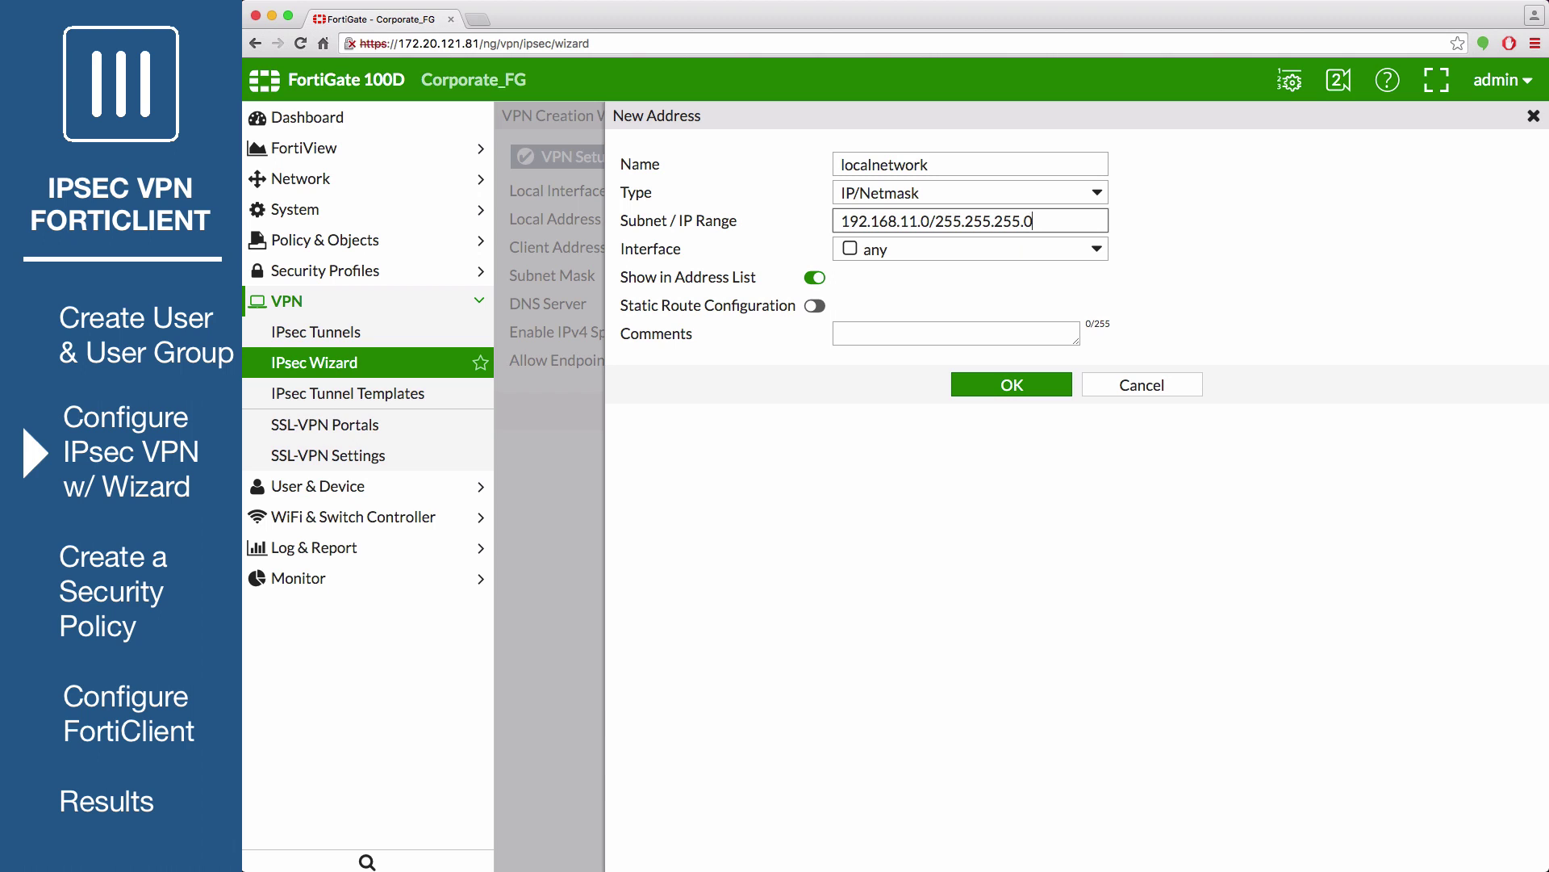
click(952, 248)
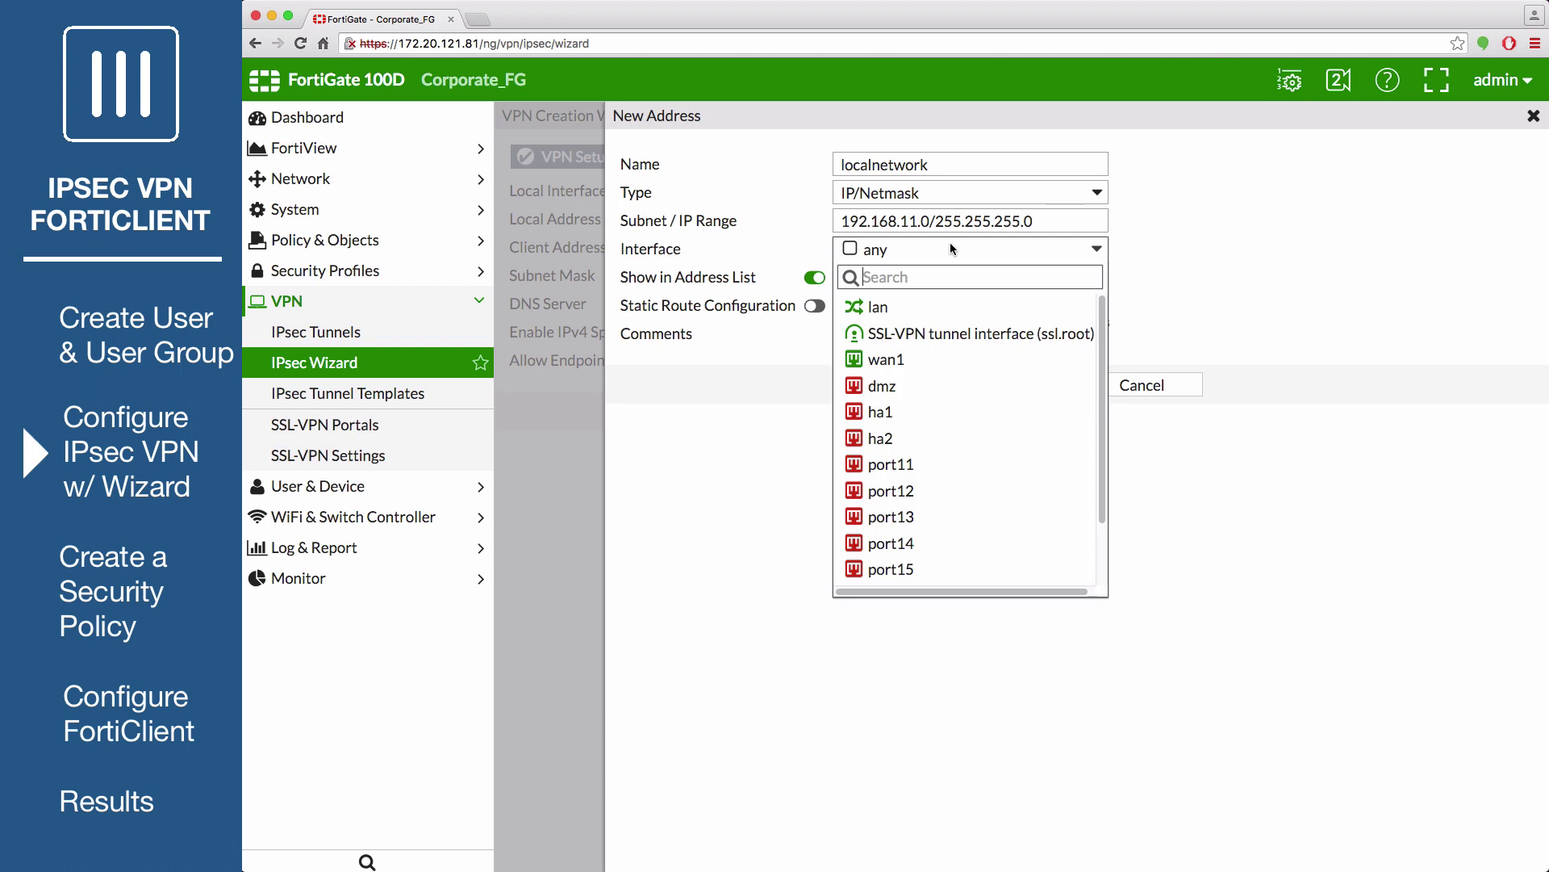
click(926, 305)
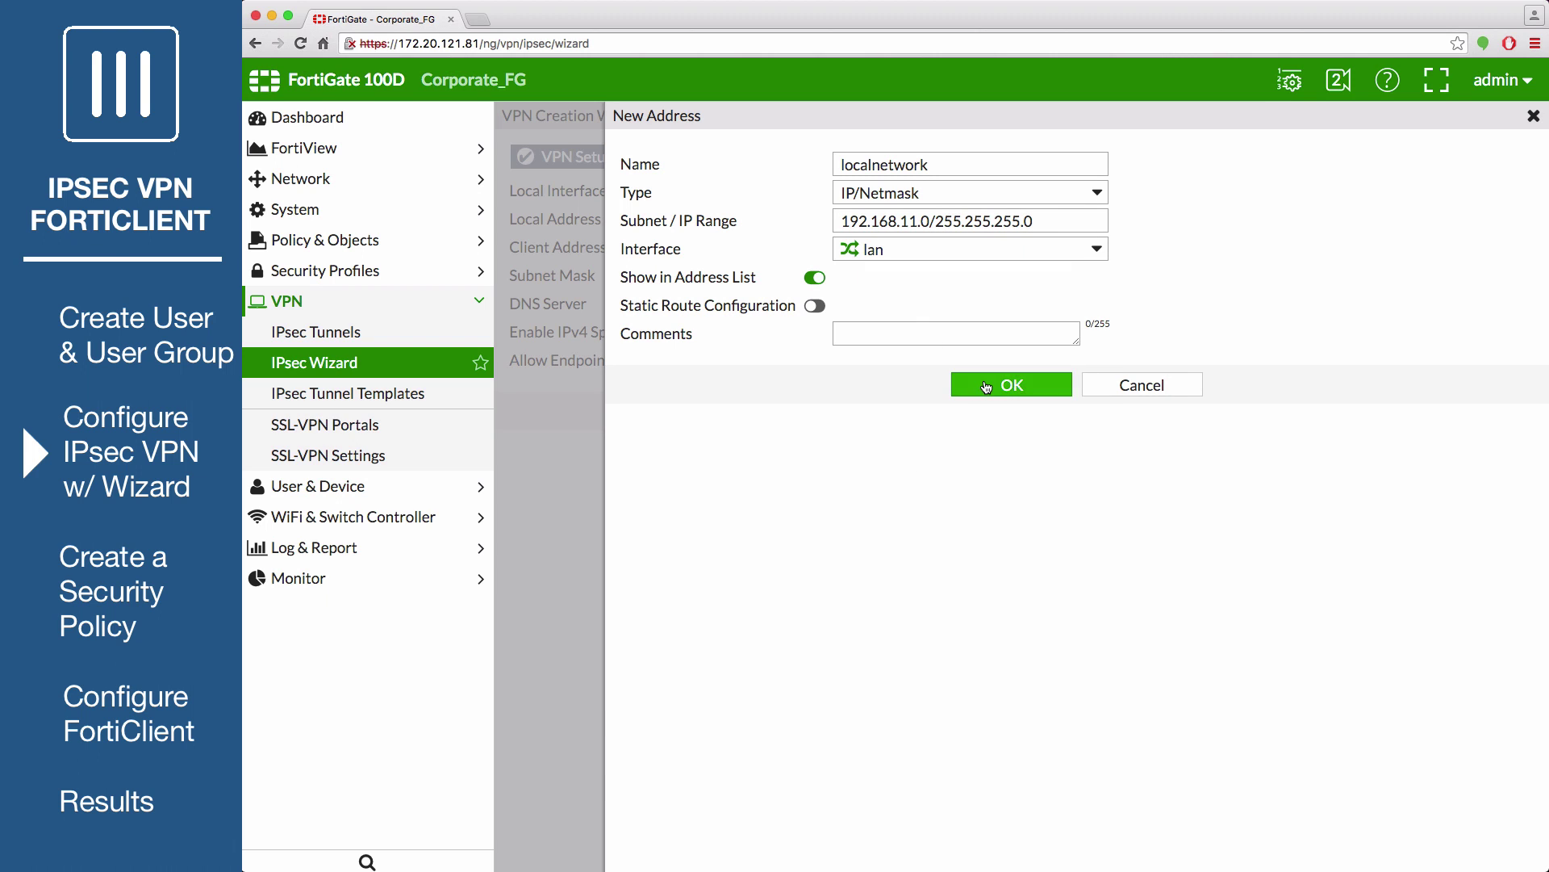
click(985, 384)
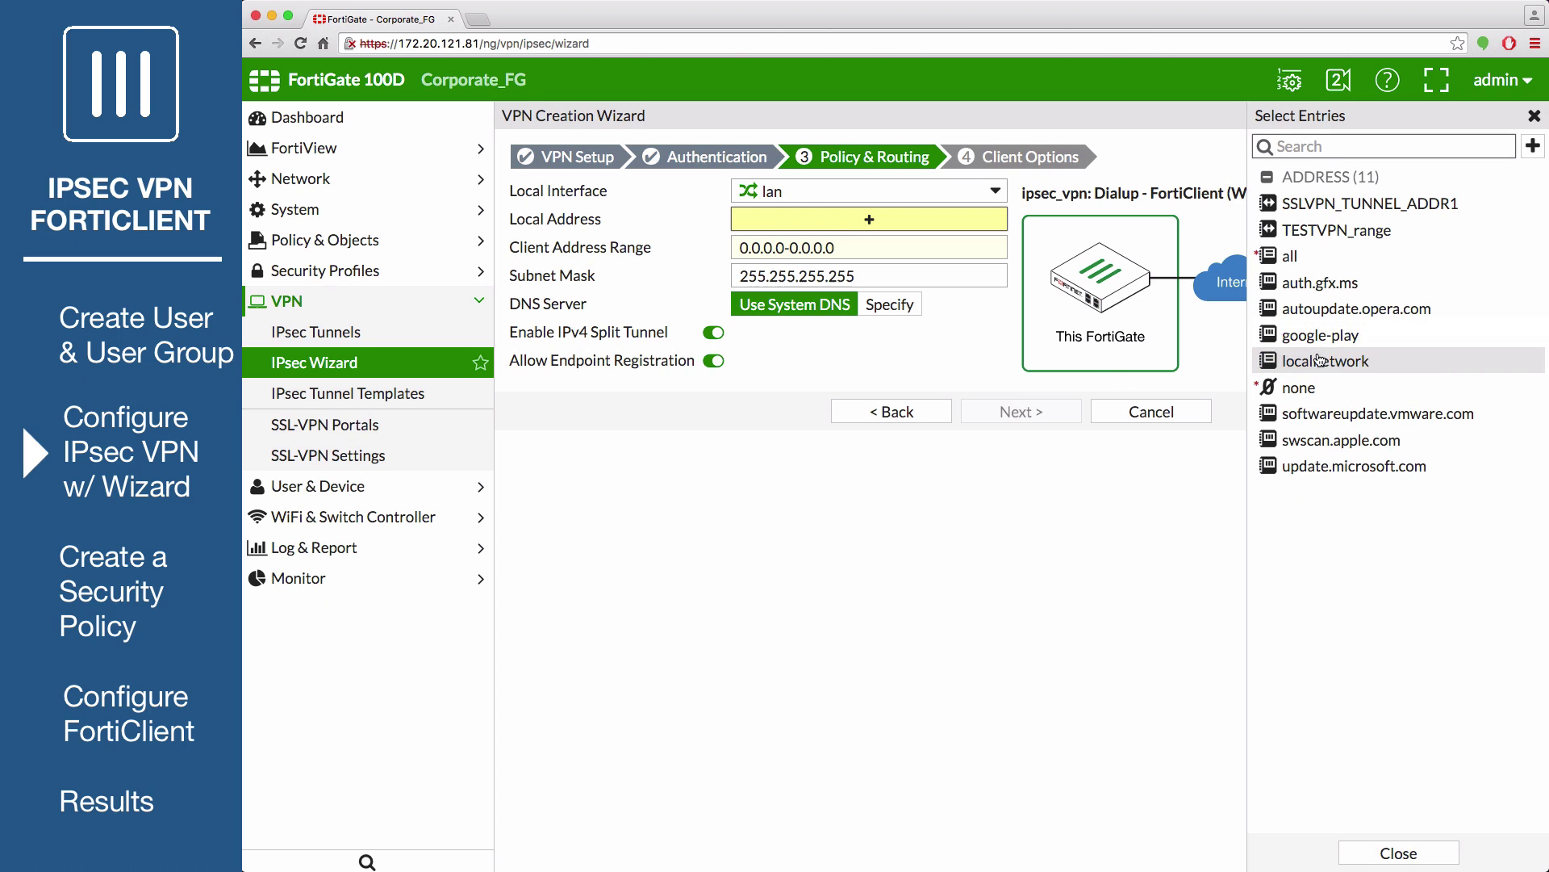
click(1319, 360)
click(855, 247)
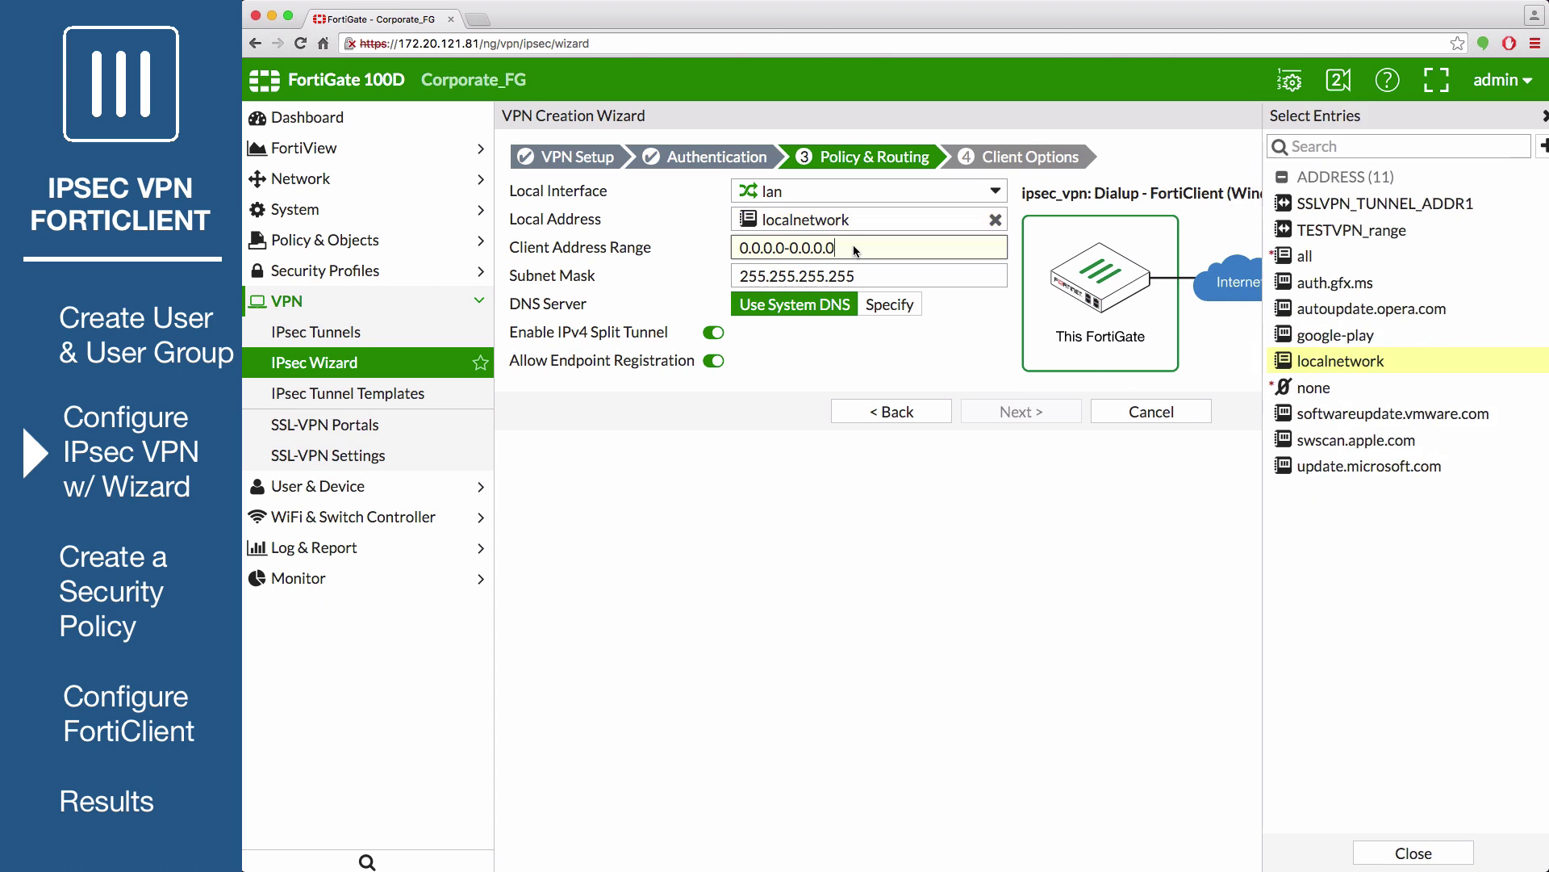
Assign clients 10.10.100.1-10.10.100.254 and disable IPv4 split tunnelling before continuing
text(10.10.100.1-10.10.100.254)
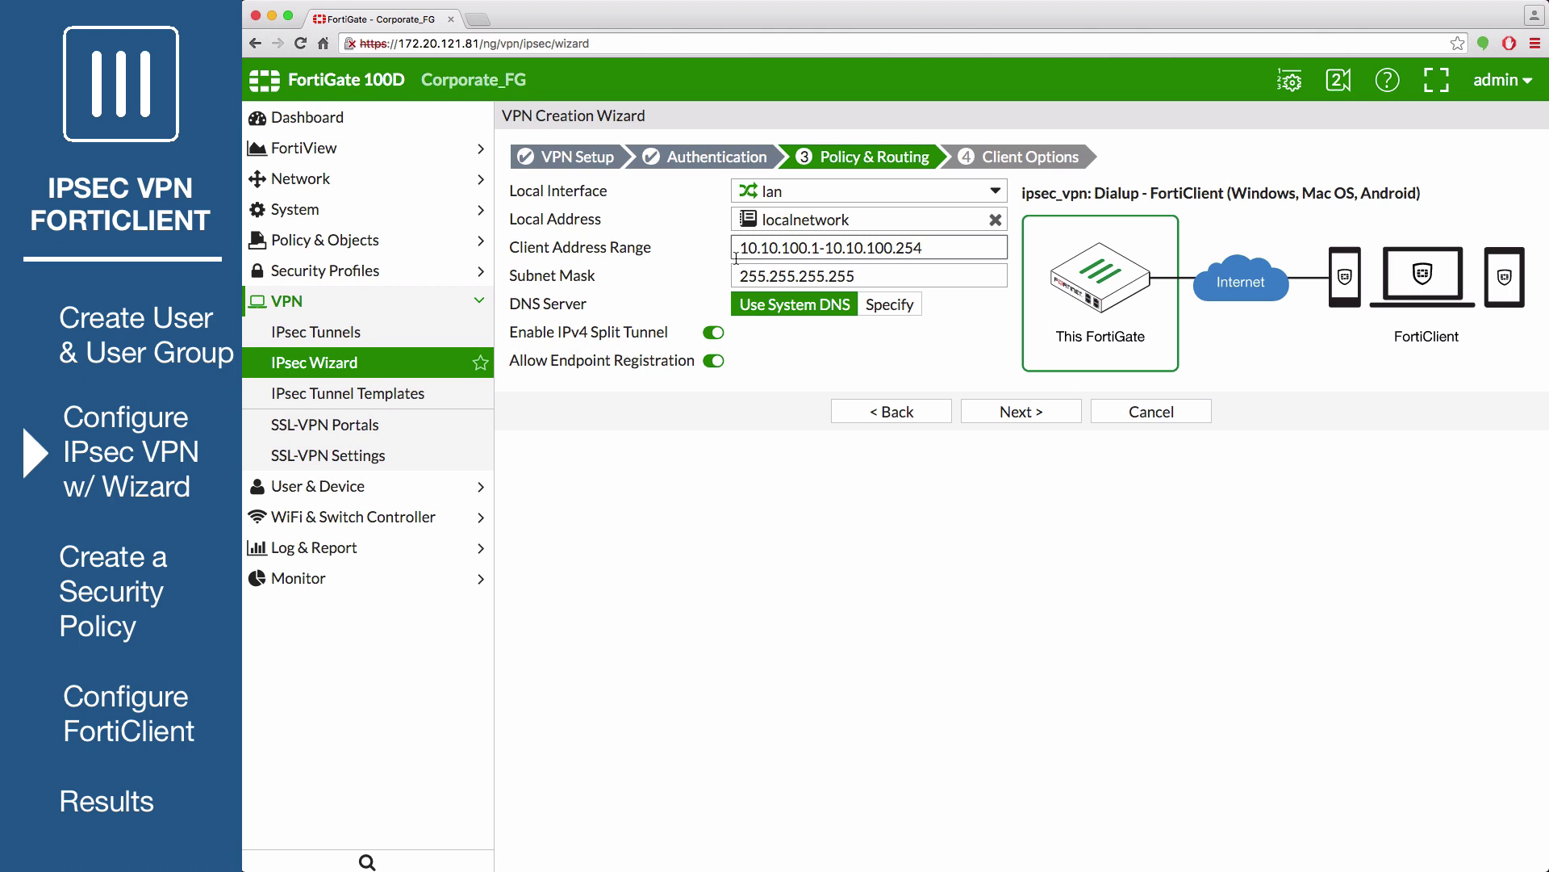
click(855, 279)
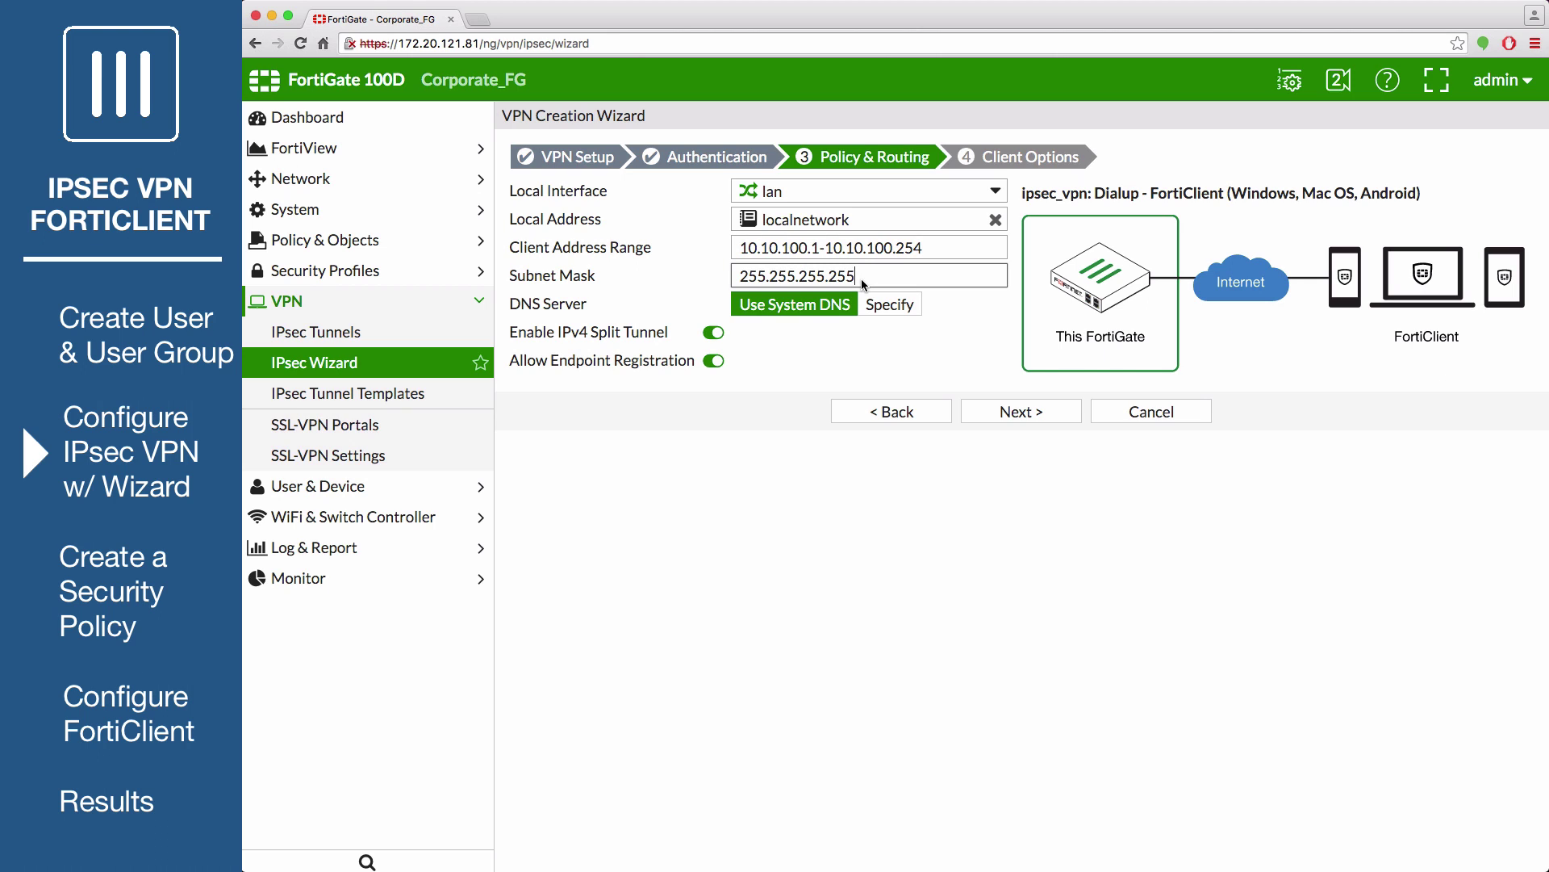
click(702, 335)
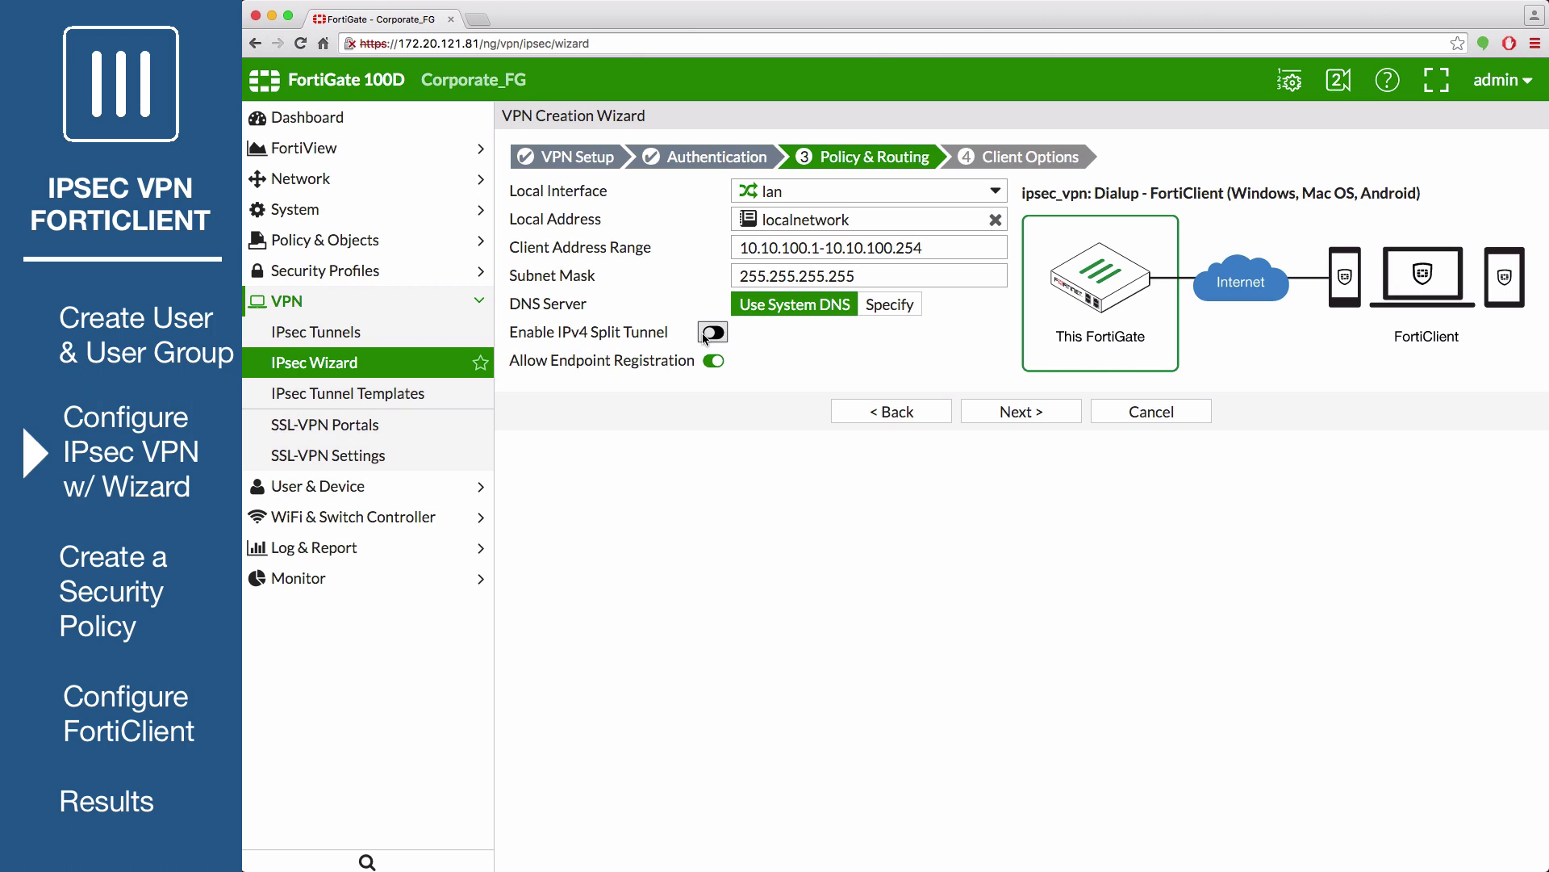
click(1021, 411)
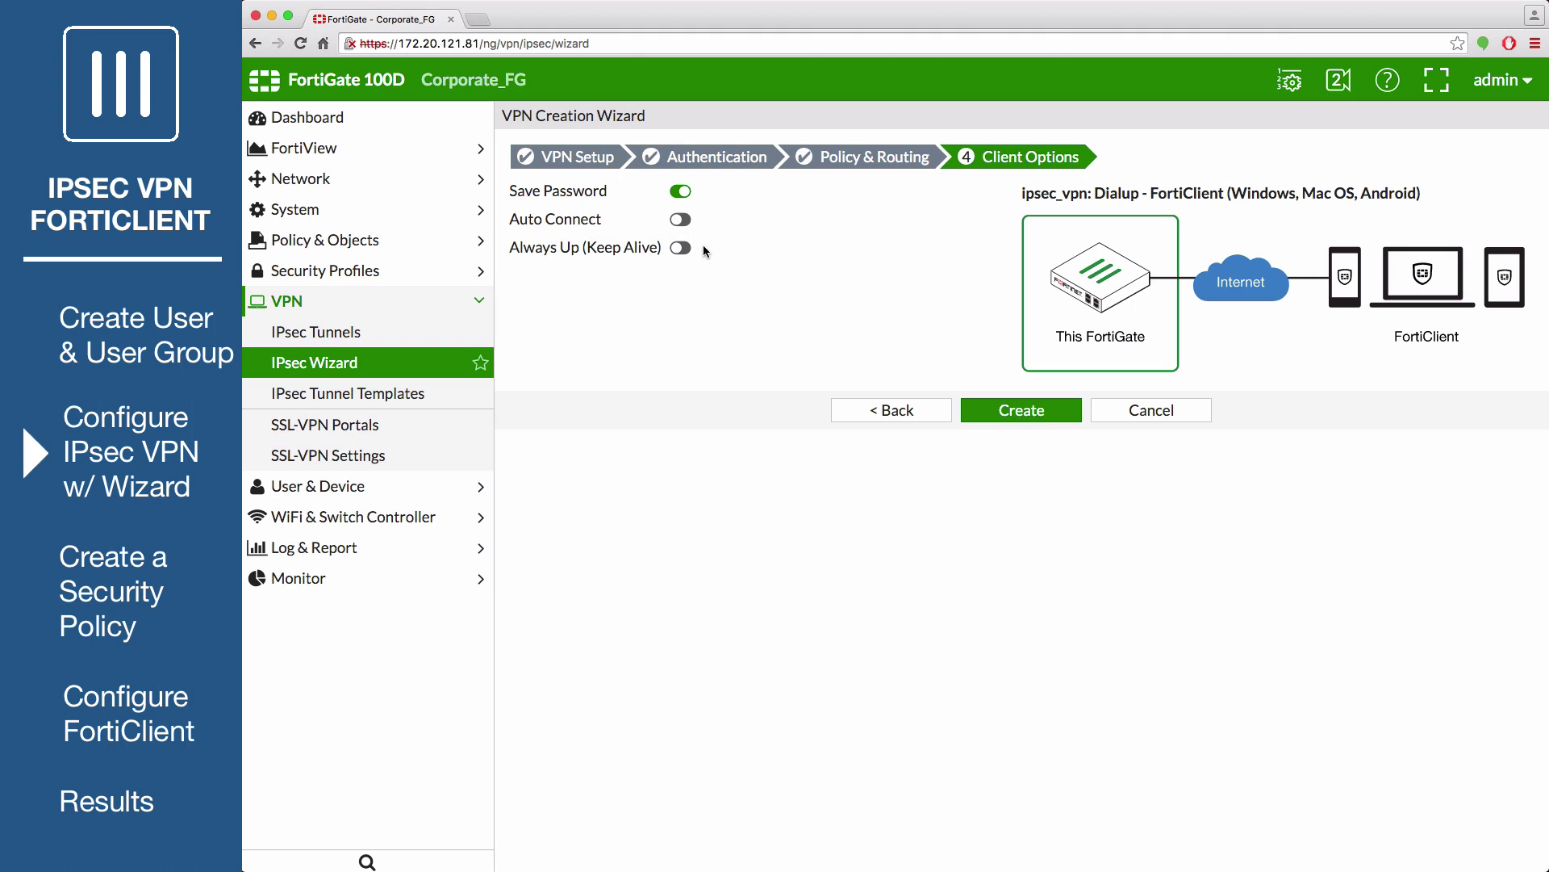
Create the ipsec_vpn tunnel and view its policy in the IPv4 Policy list
click(1012, 407)
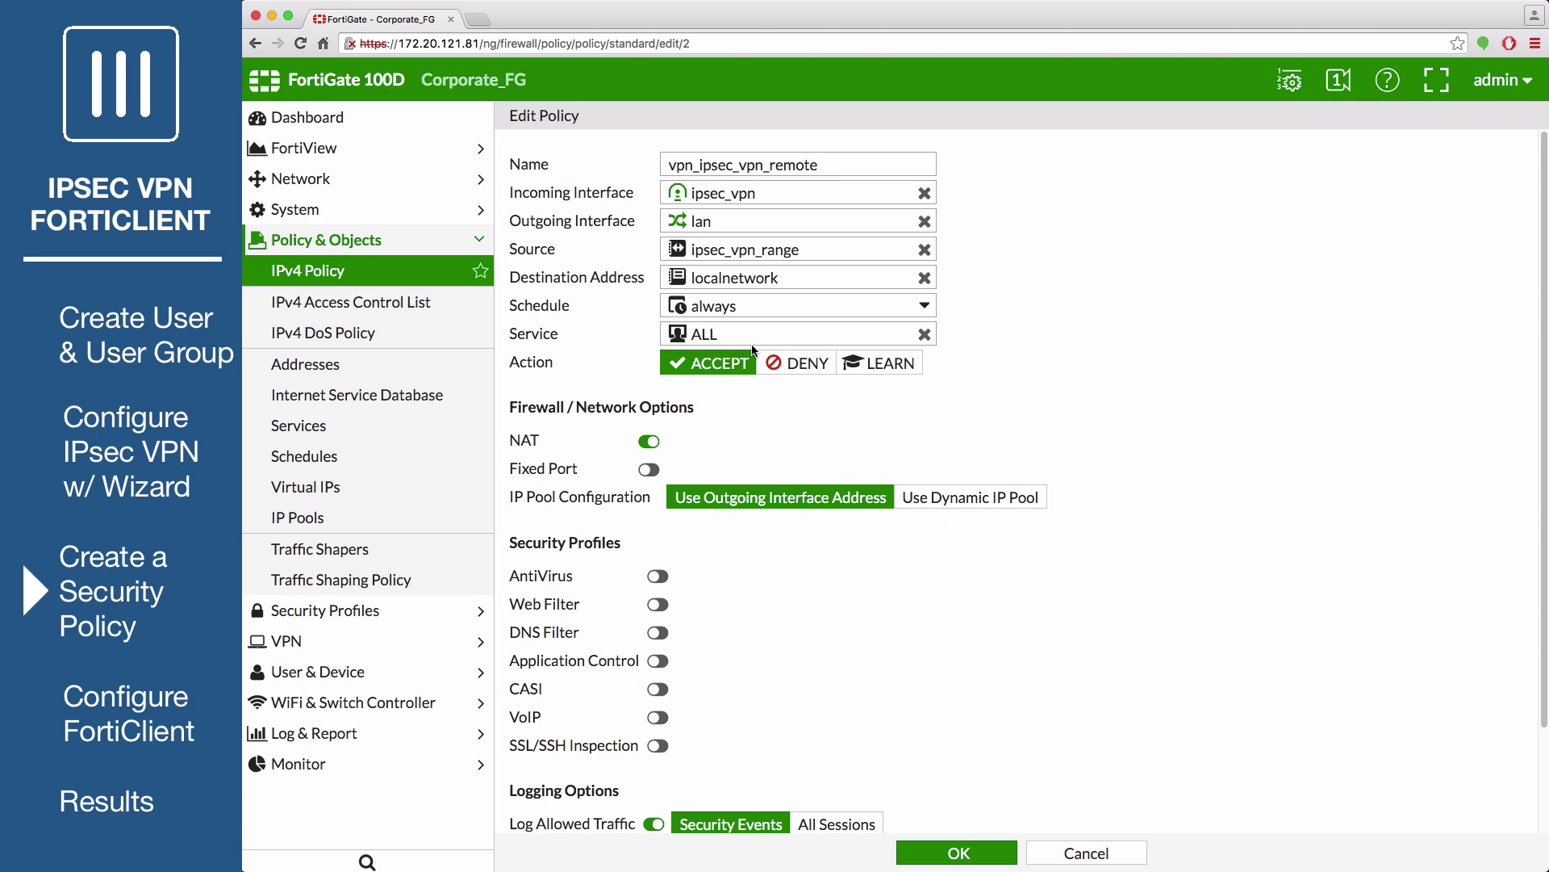
click(384, 274)
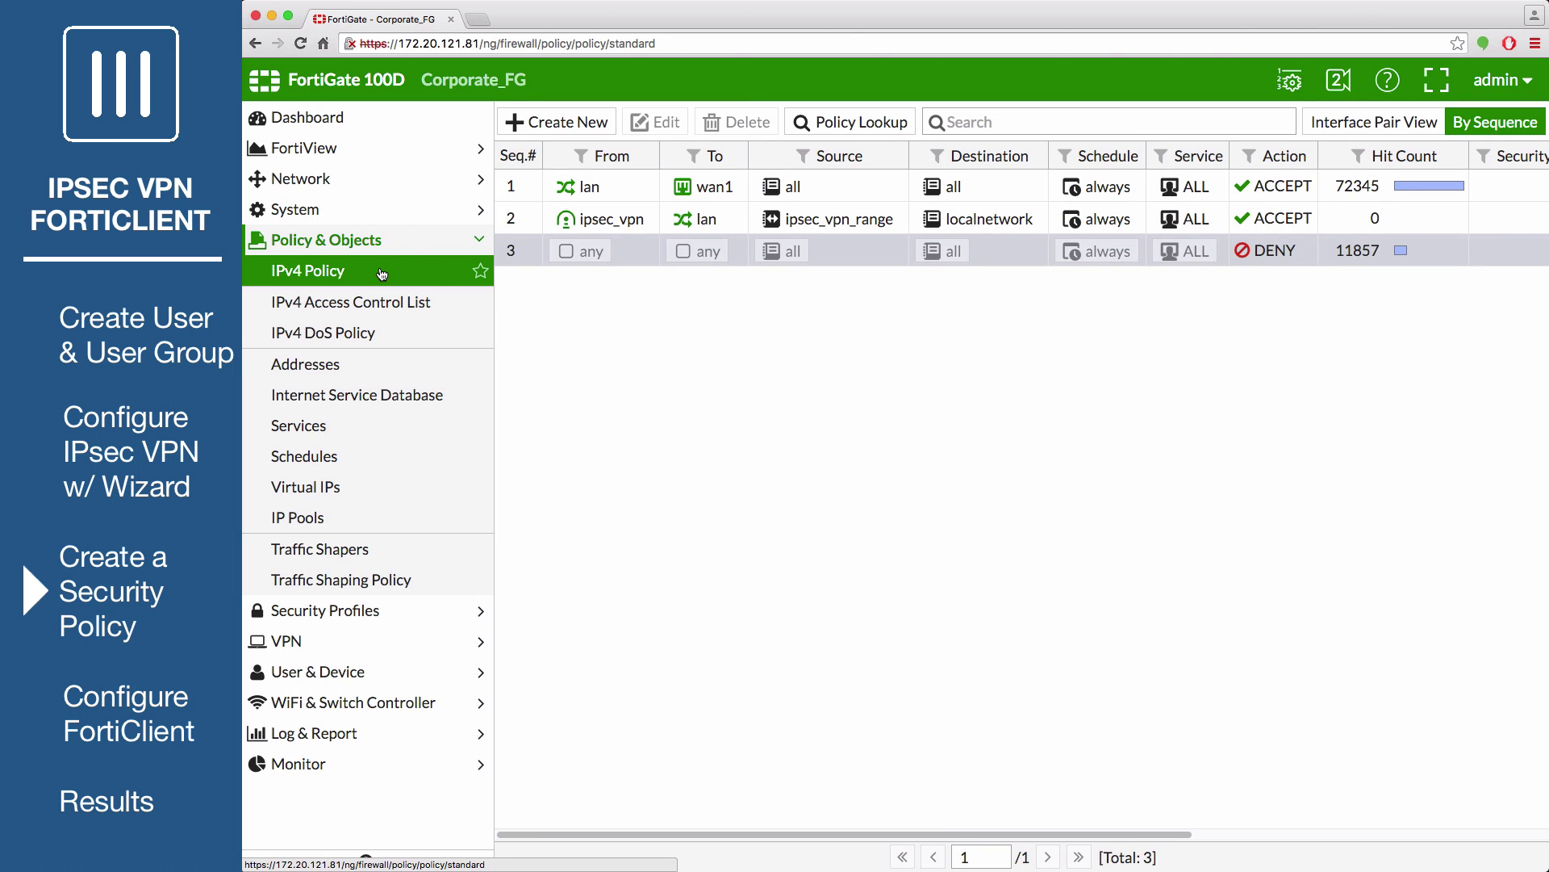
Start a new policy ipsec_vpn_internet from interface ipsec_vpn out to wan1
click(558, 125)
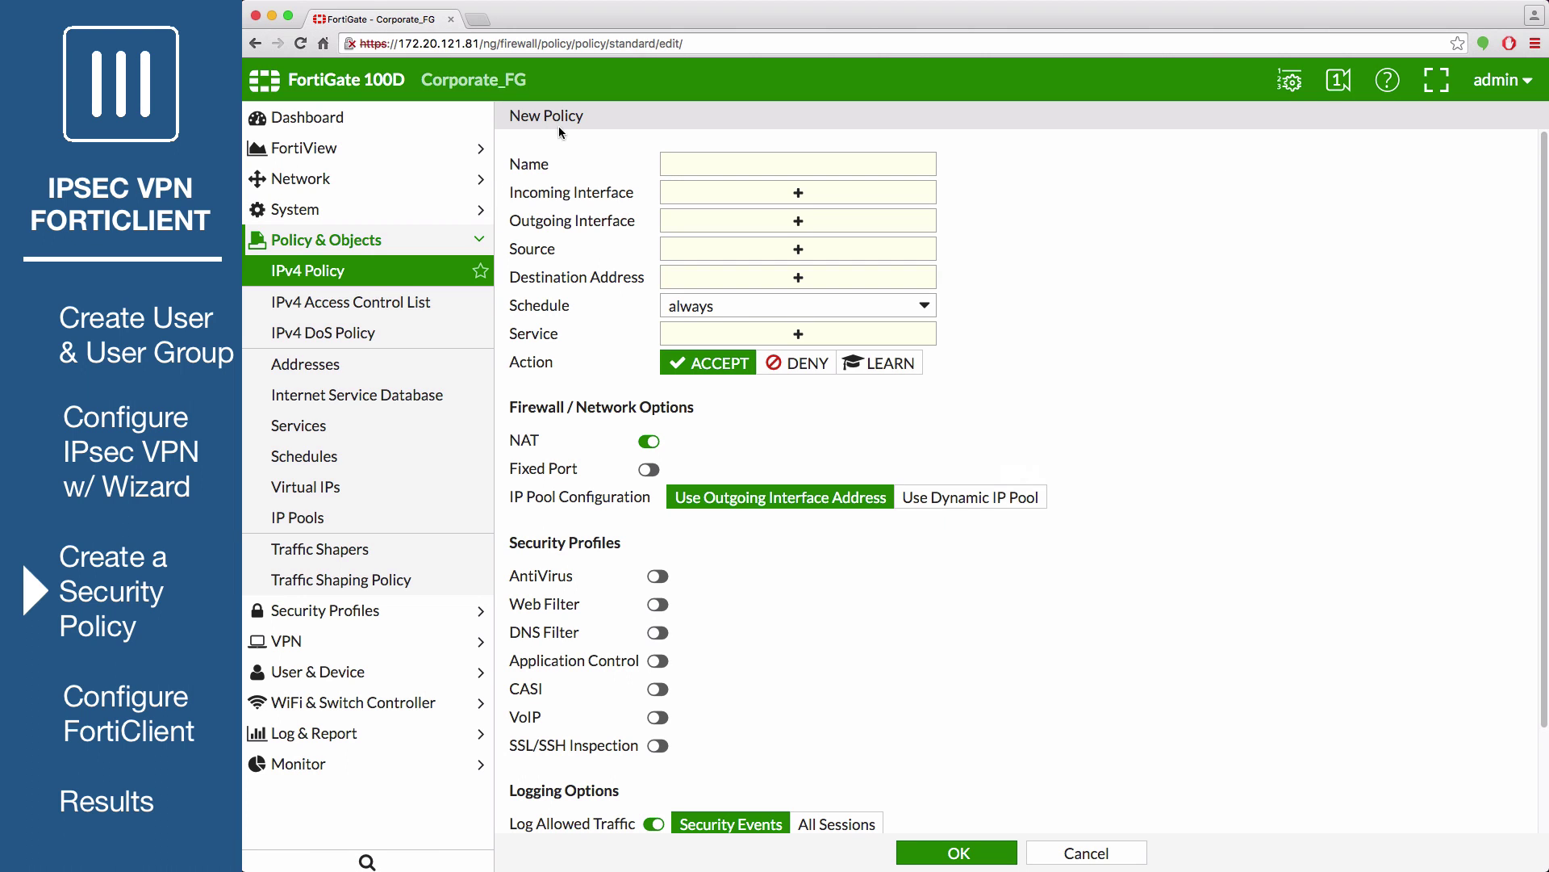
click(687, 163)
text(ipsec_vpn_internet)
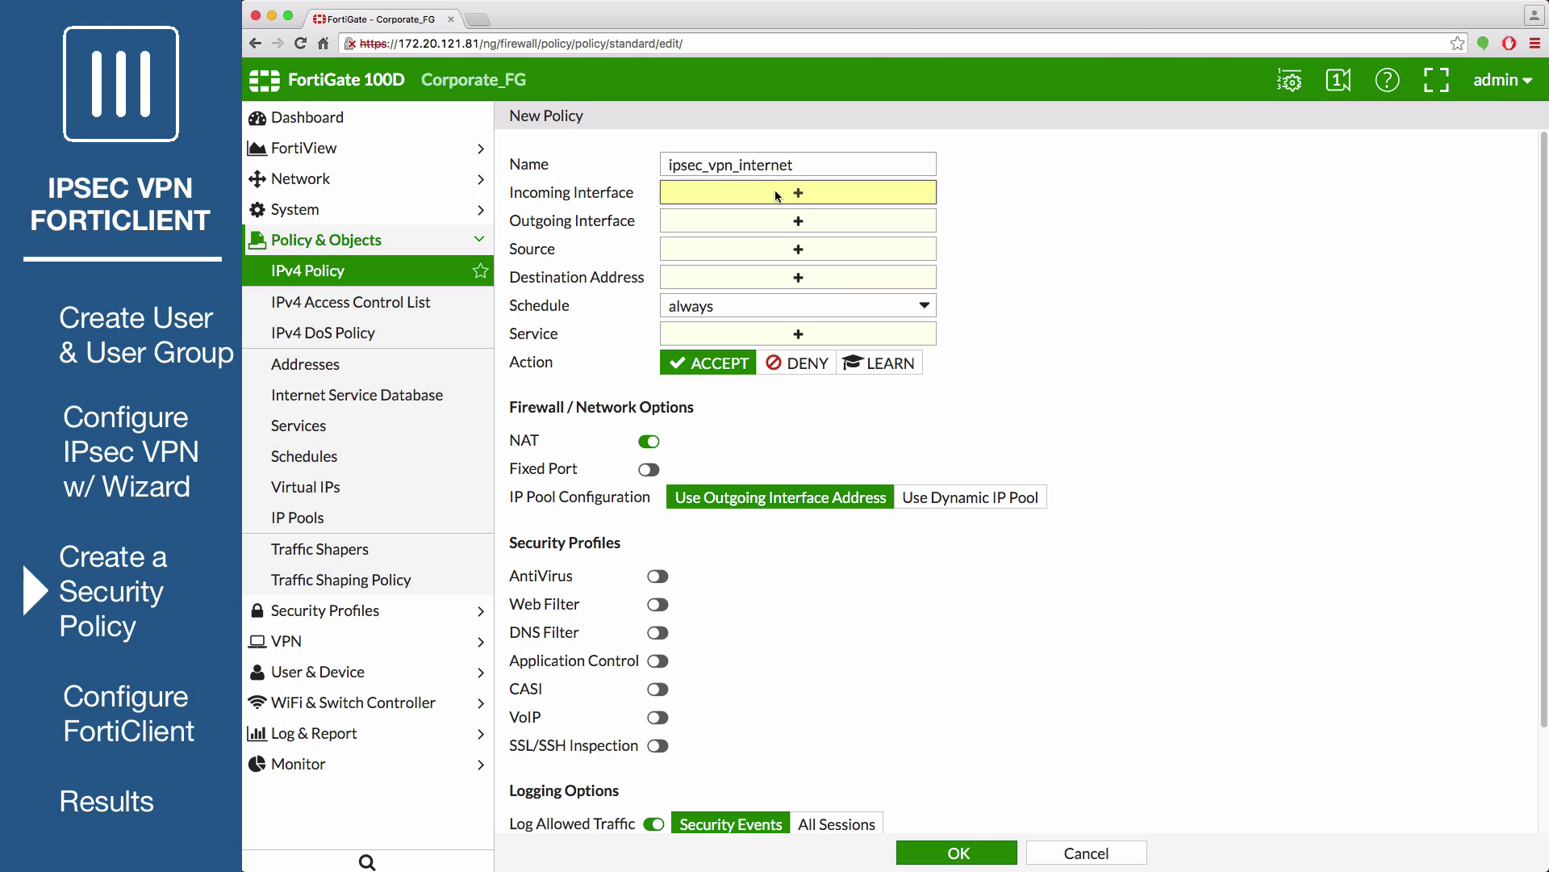
click(777, 194)
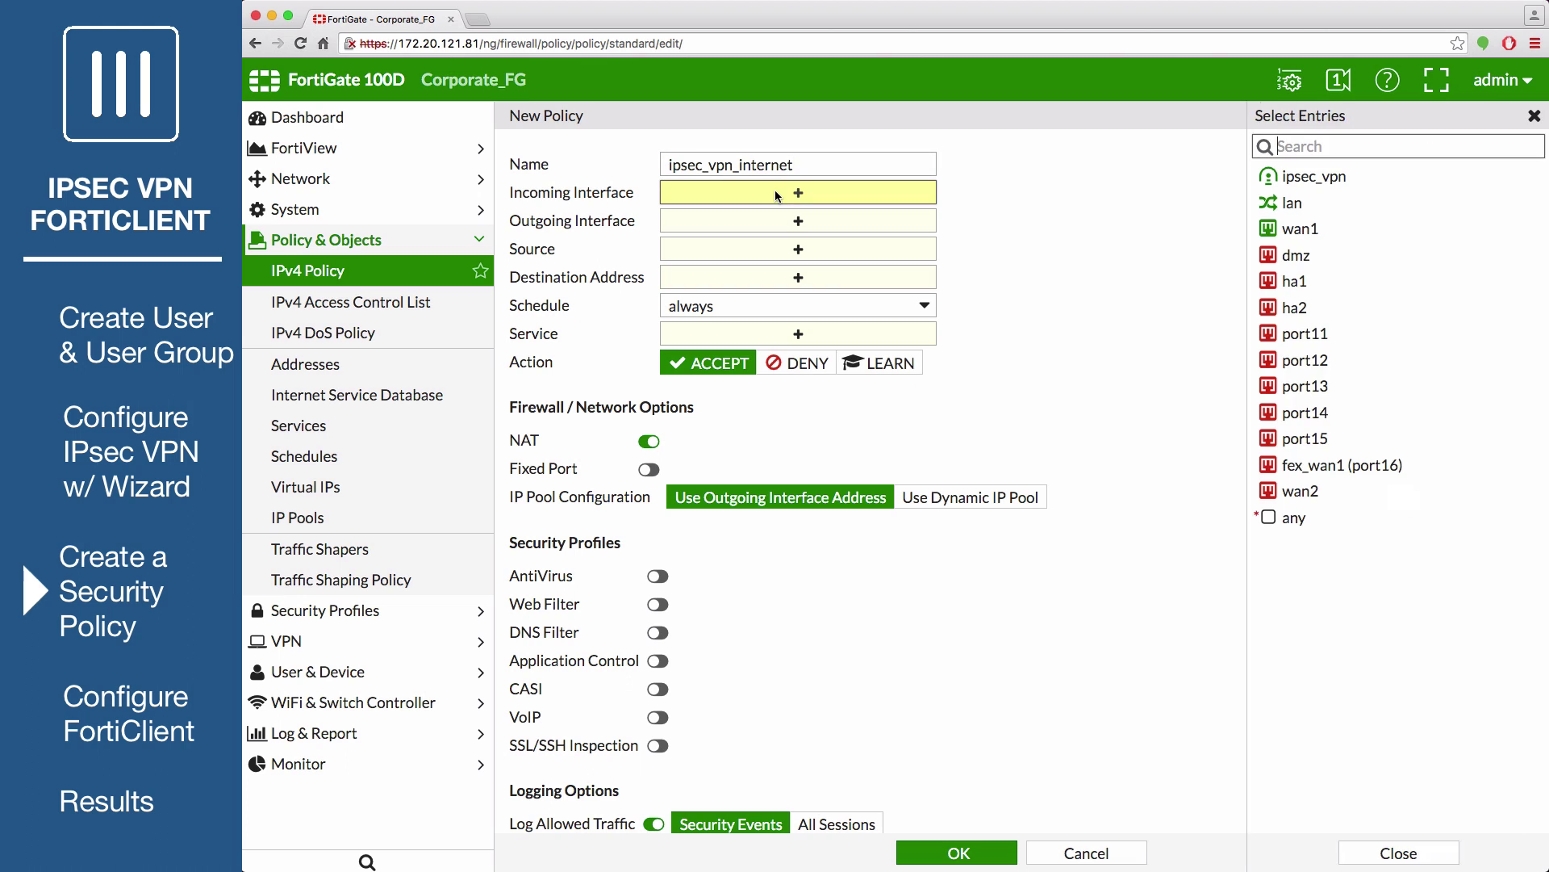
click(1294, 175)
click(823, 225)
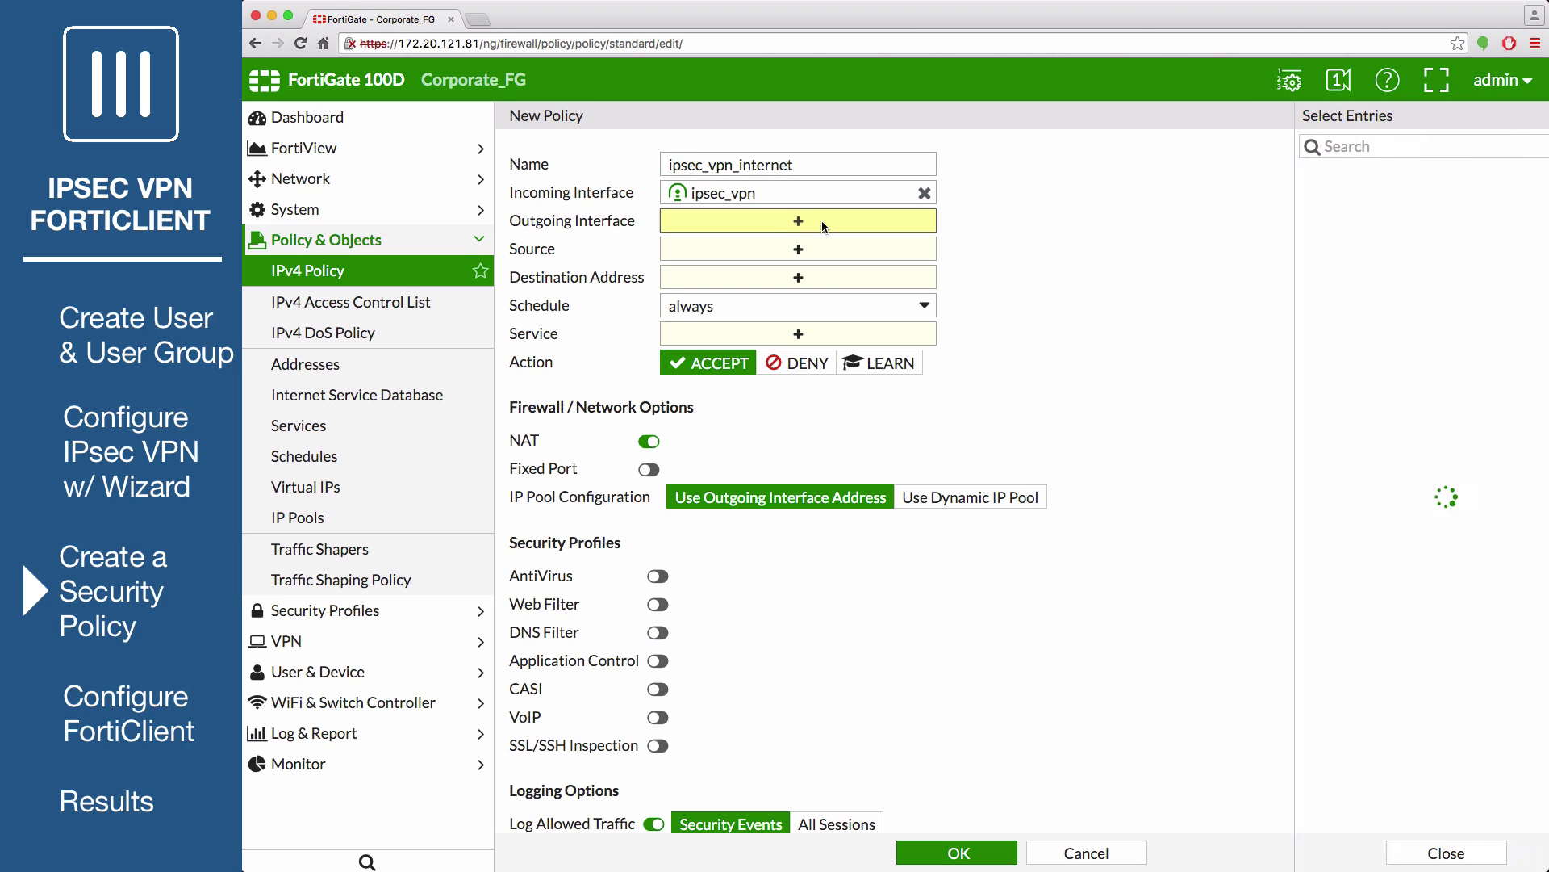
click(1309, 230)
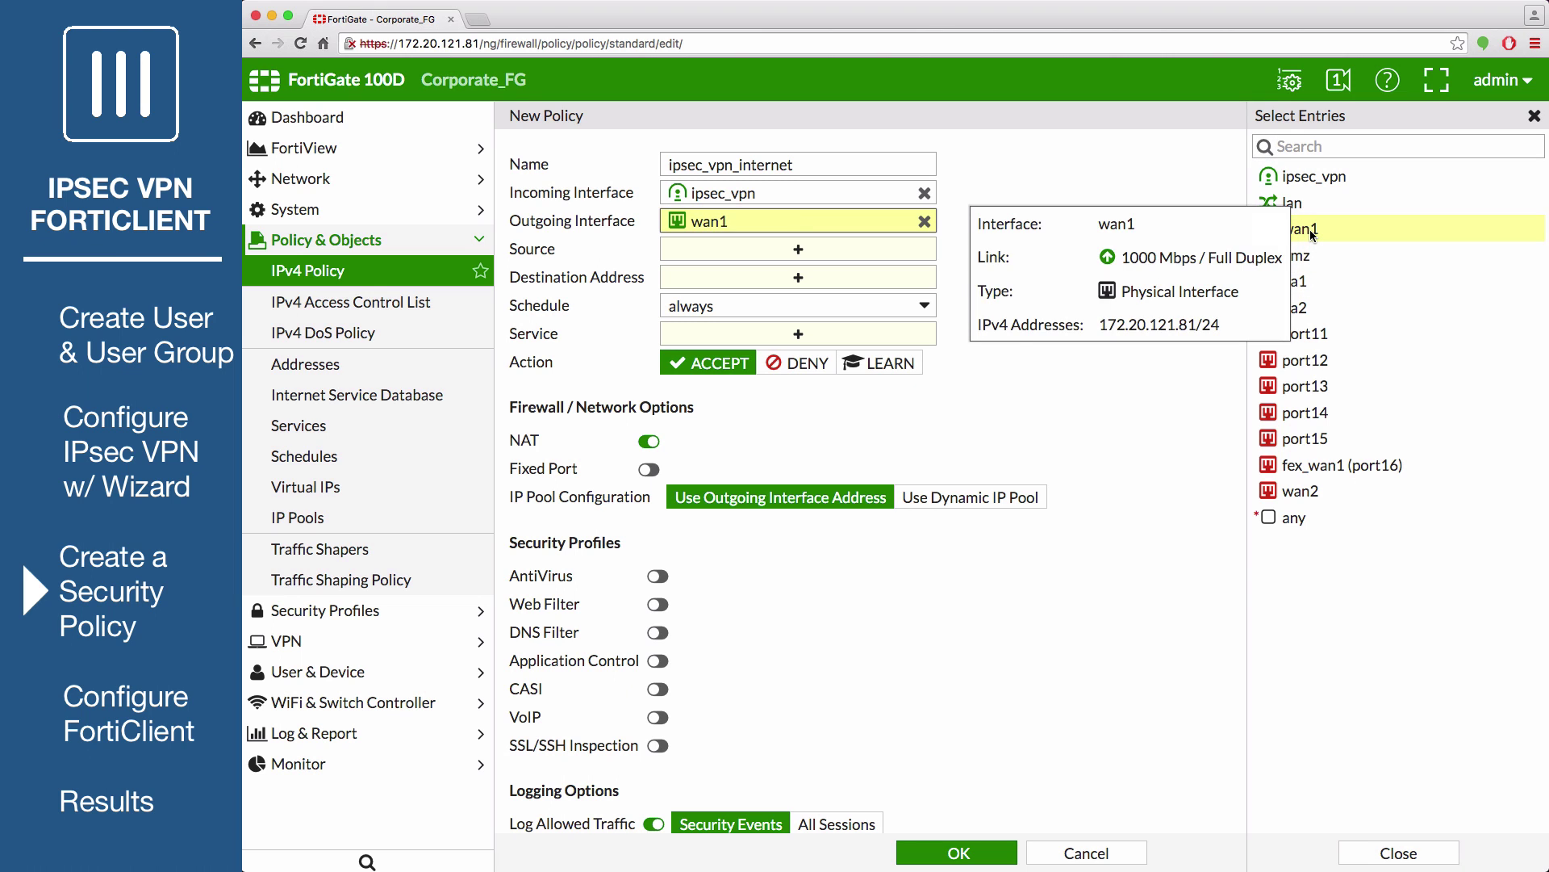
Allow all sources, all destinations and ALL services with the default web filter, then save
click(865, 250)
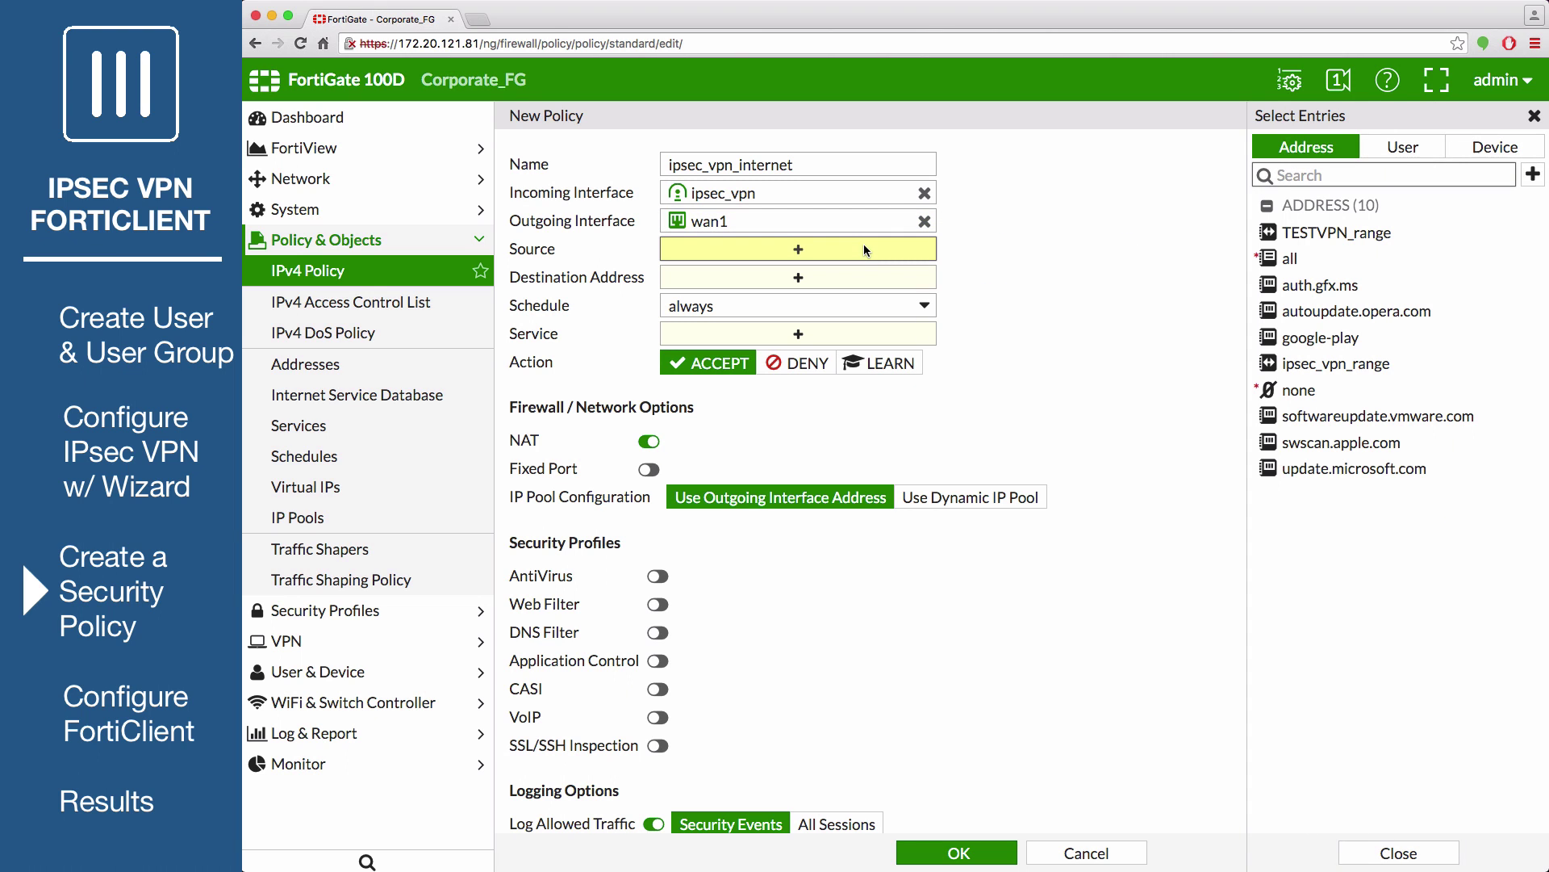
click(1283, 259)
click(807, 280)
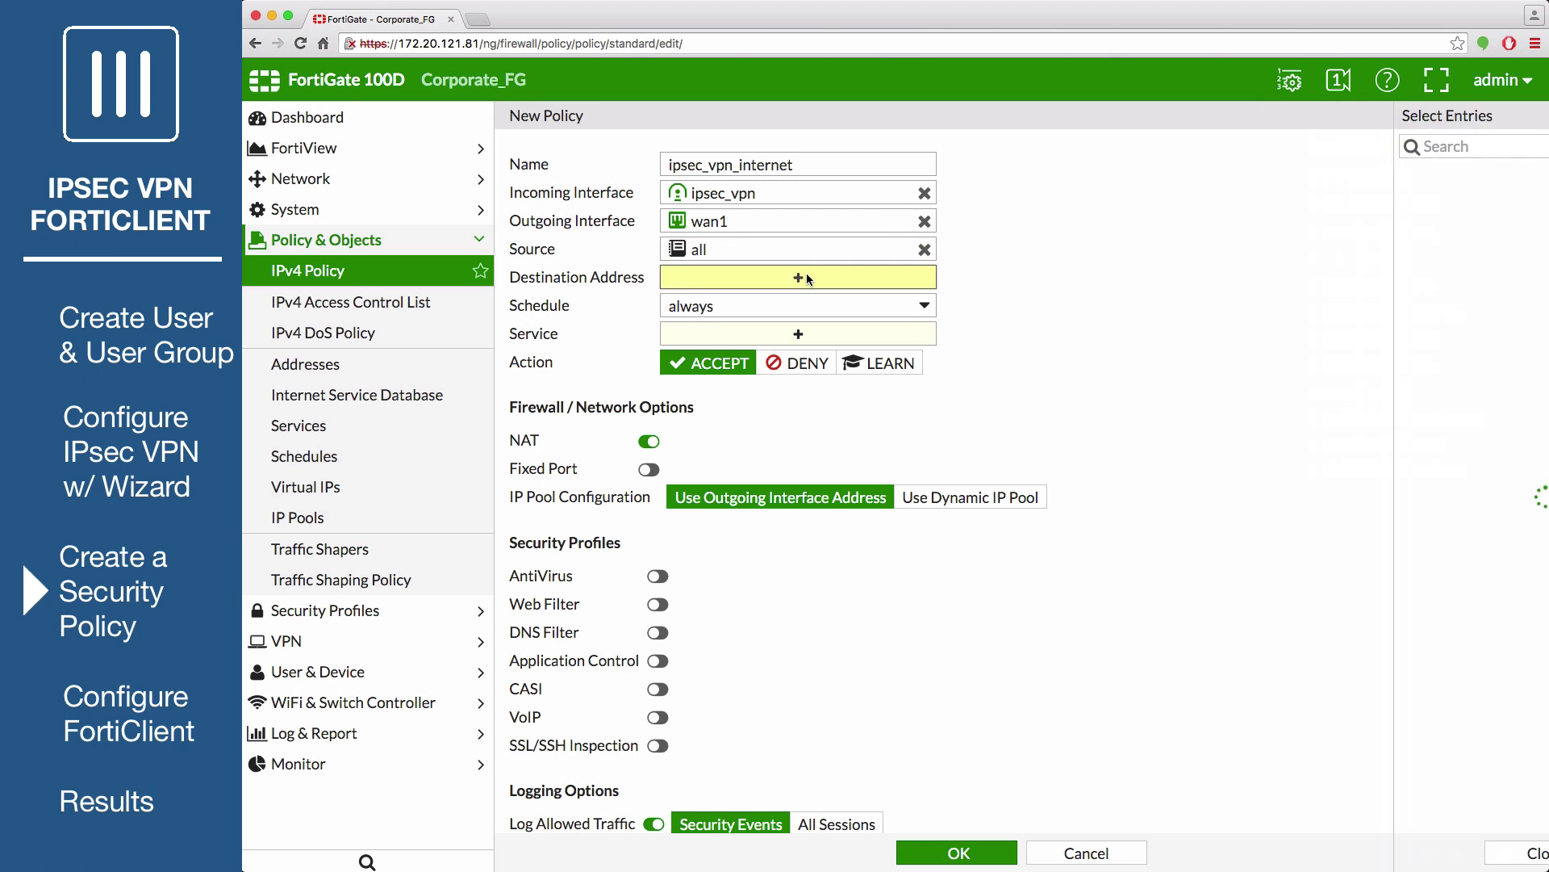
click(1338, 239)
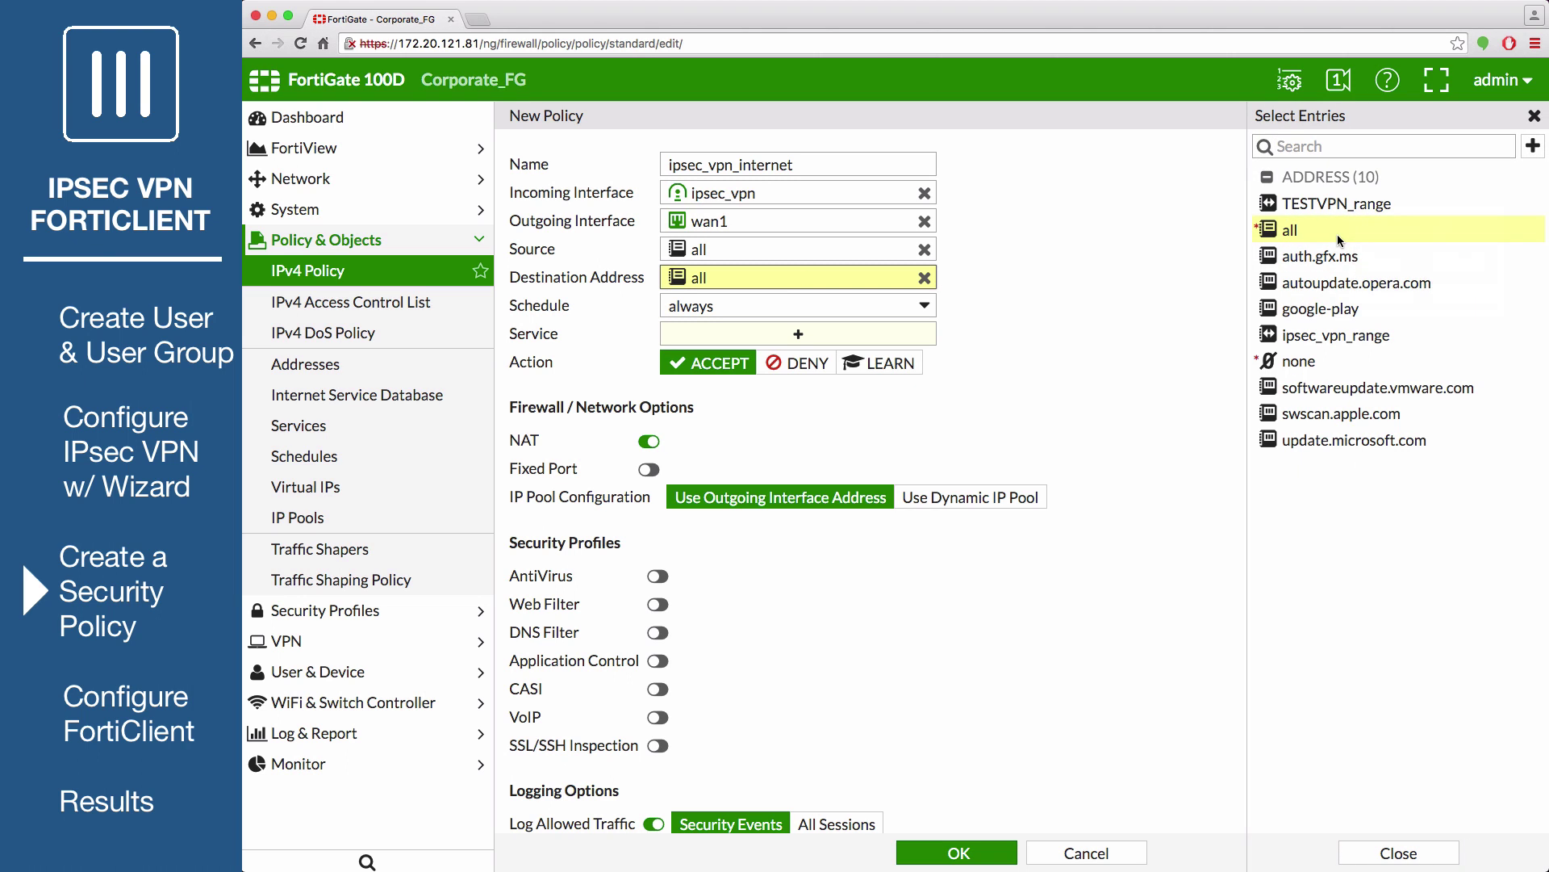
click(833, 335)
click(1285, 229)
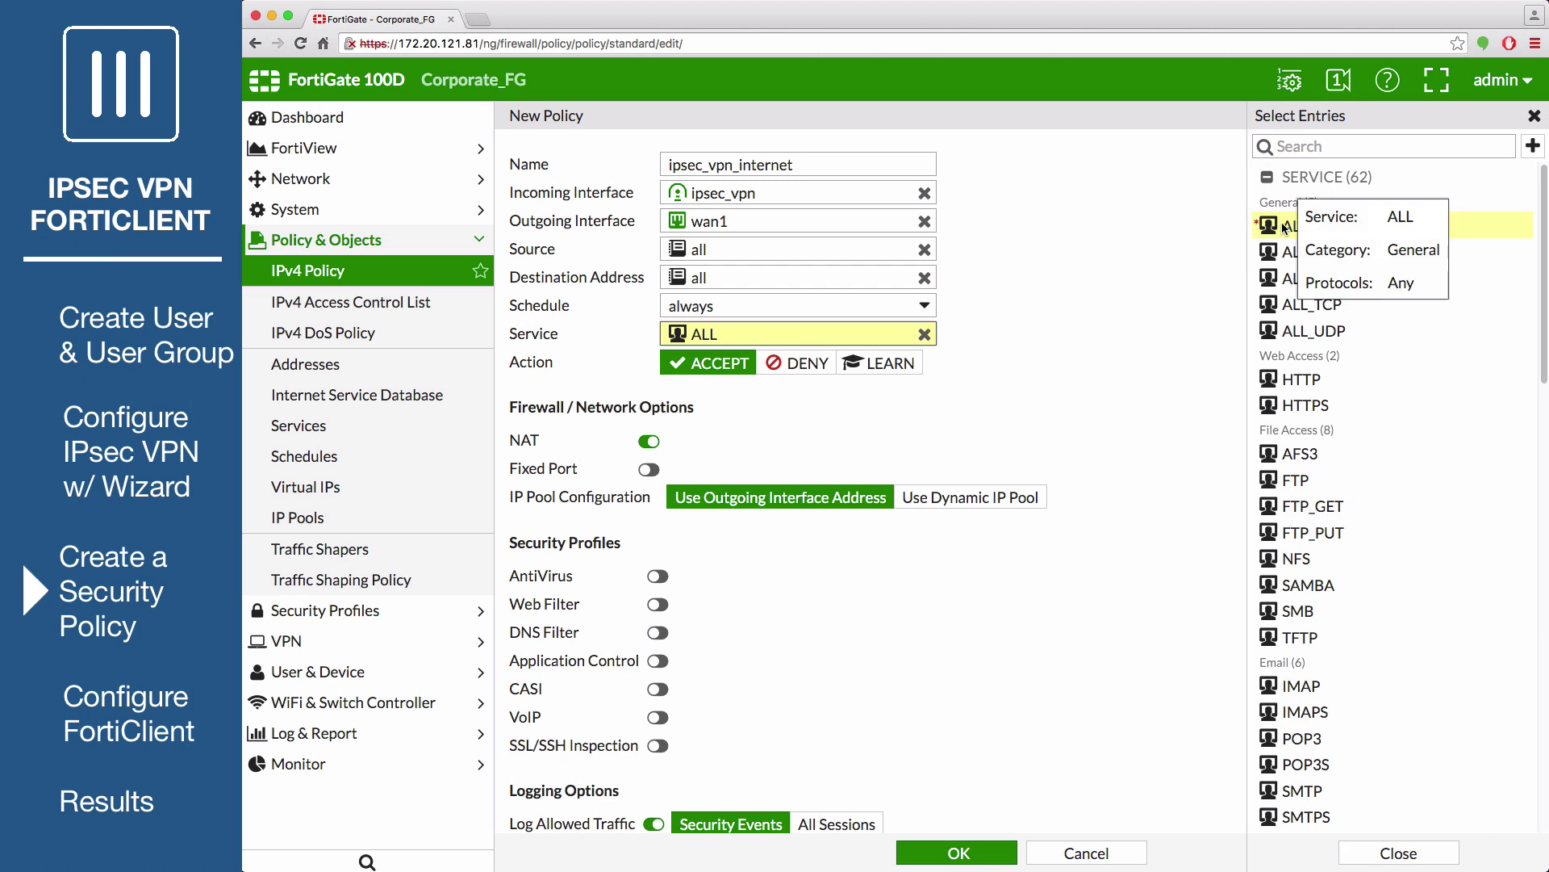
scroll(694, 460, down, 3)
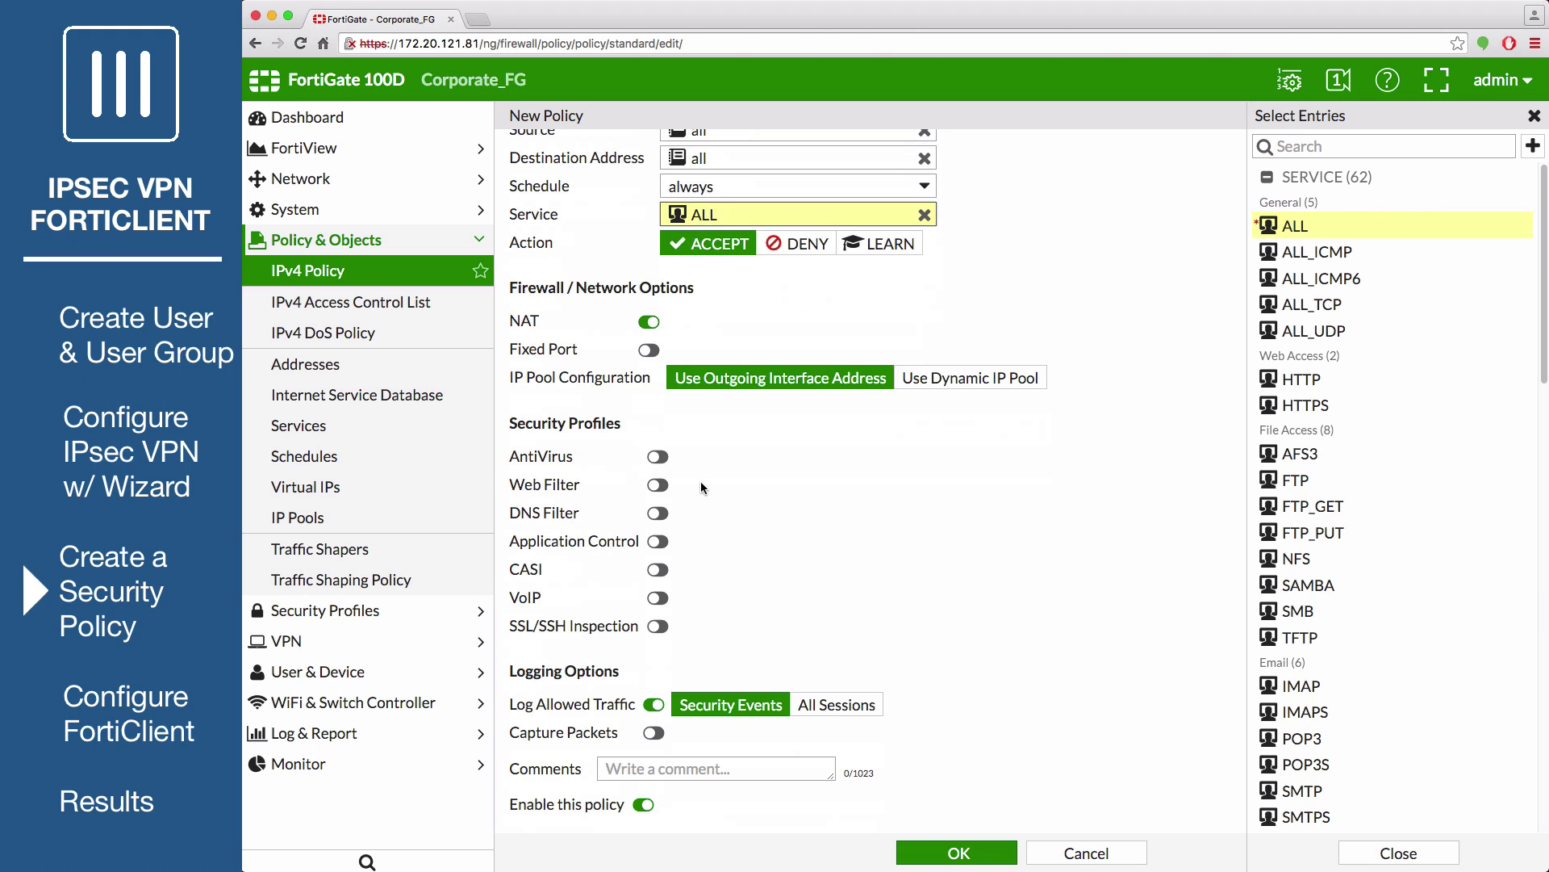
click(658, 485)
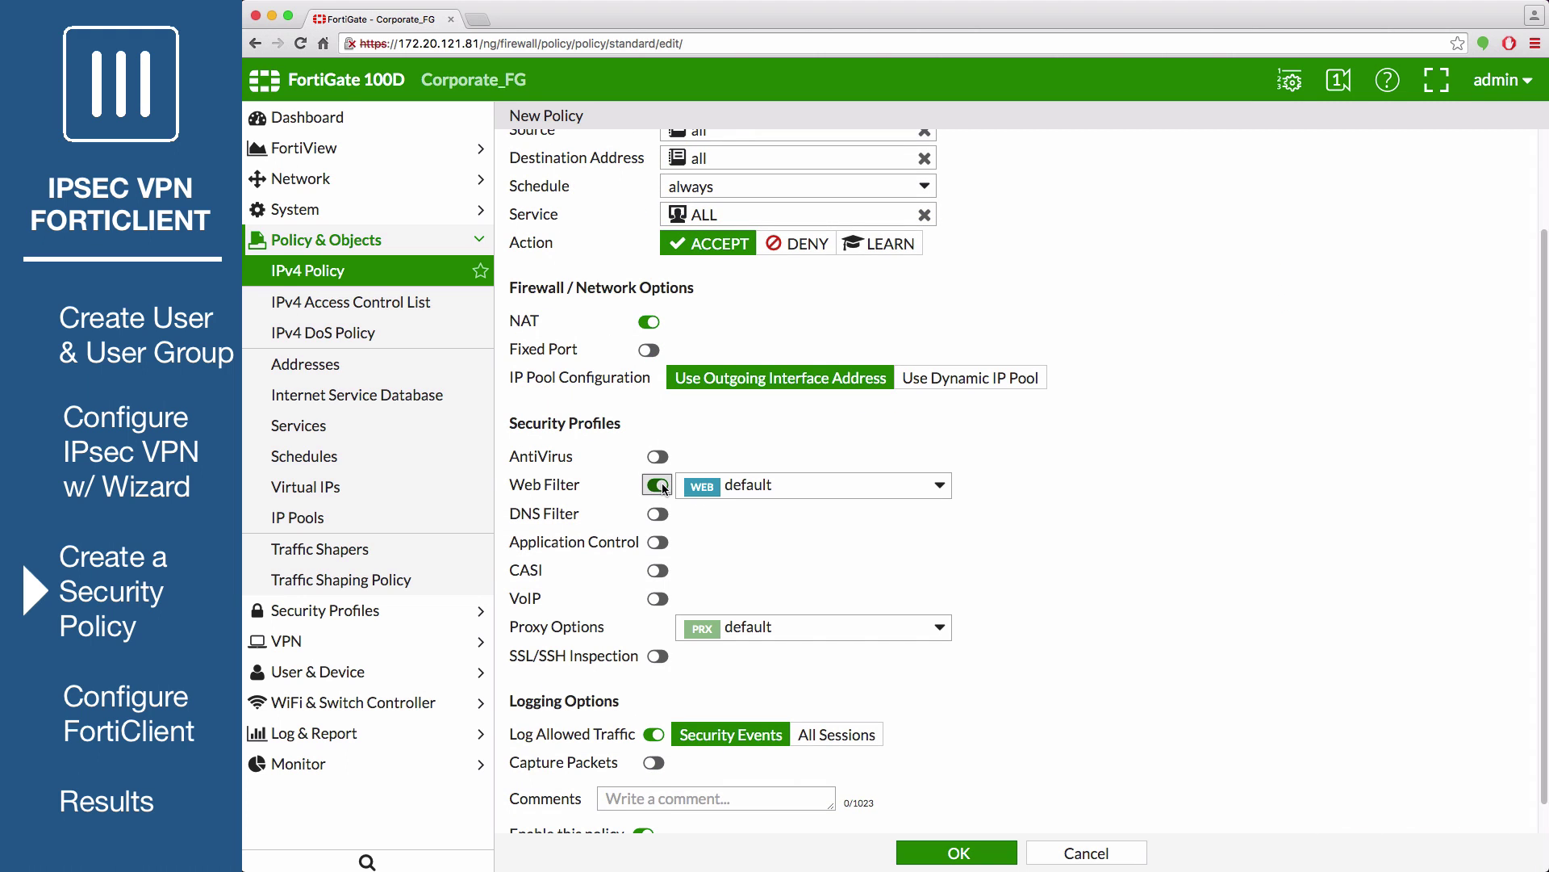
scroll(840, 574, down, 1)
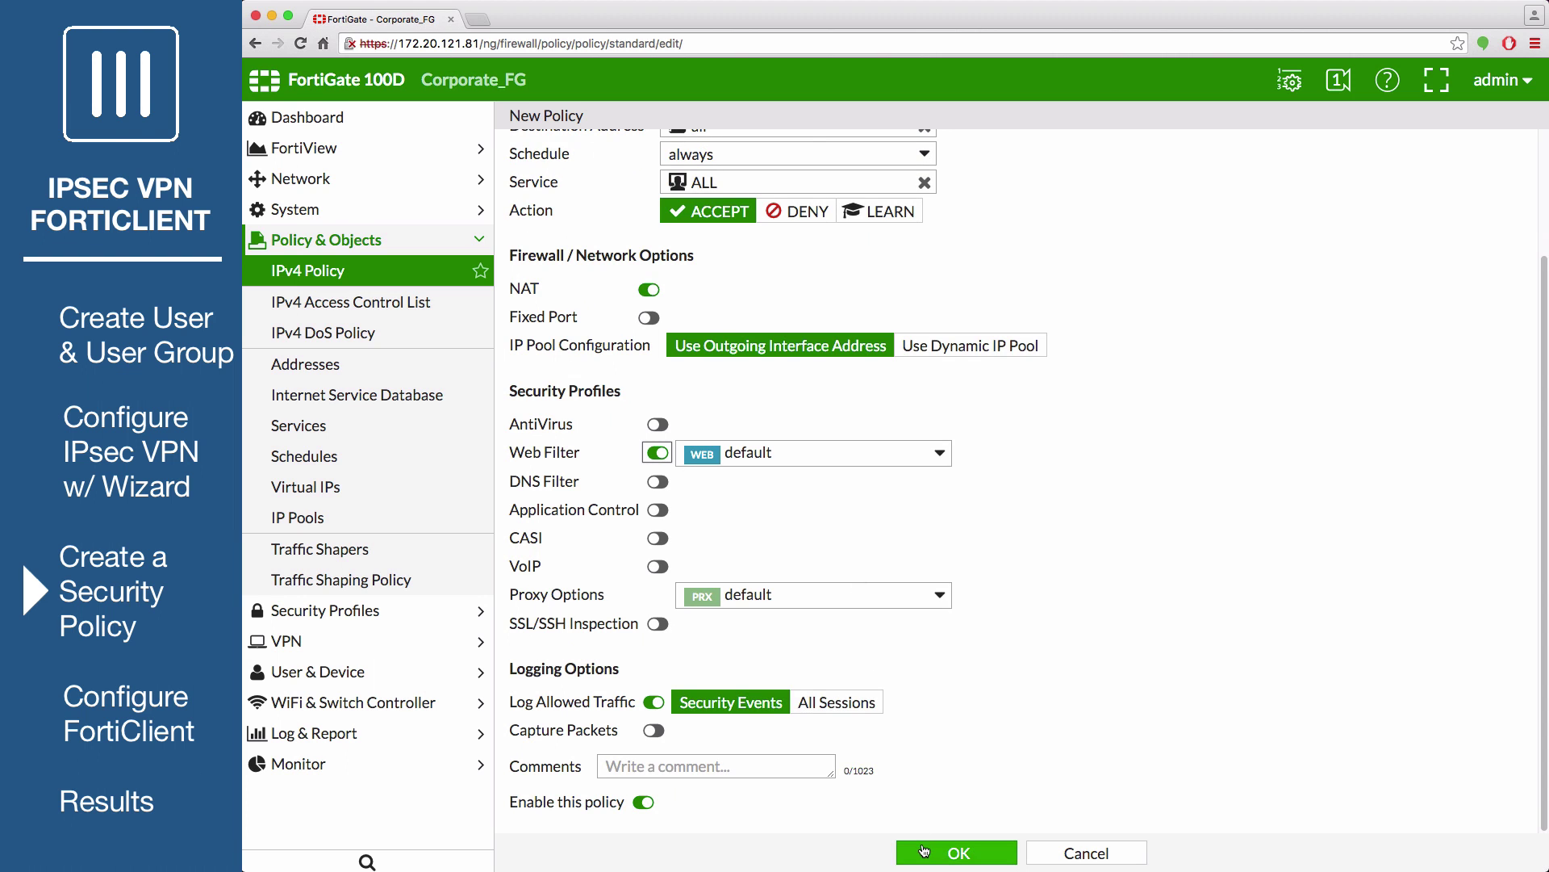
click(926, 852)
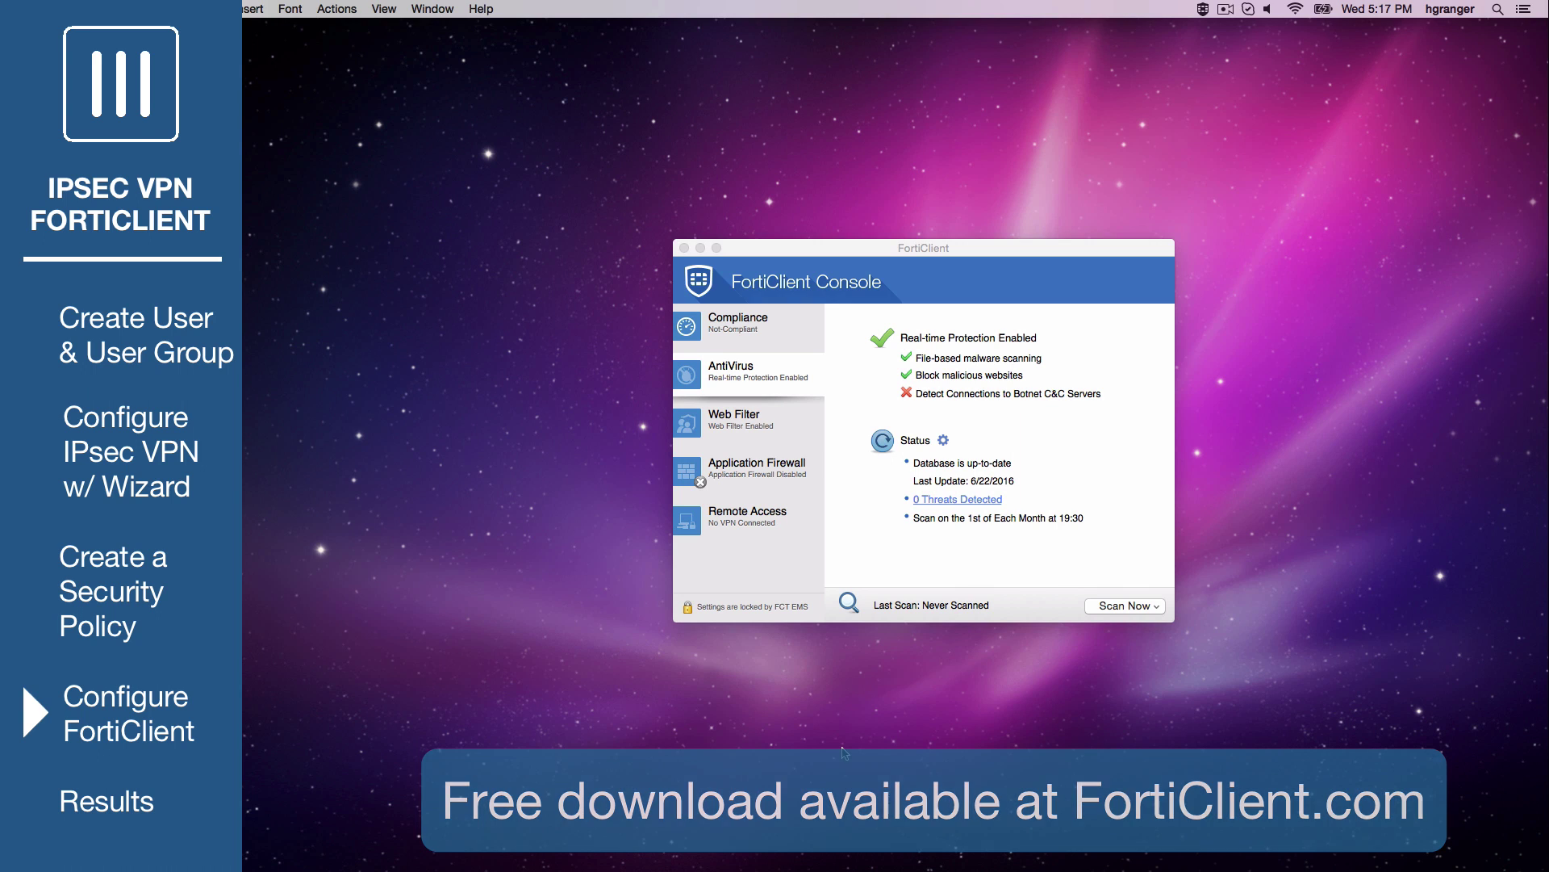
Add a FortiClient IPsec VPN connection named work-vpn to gateway 172.20.121.81
click(763, 525)
click(1105, 384)
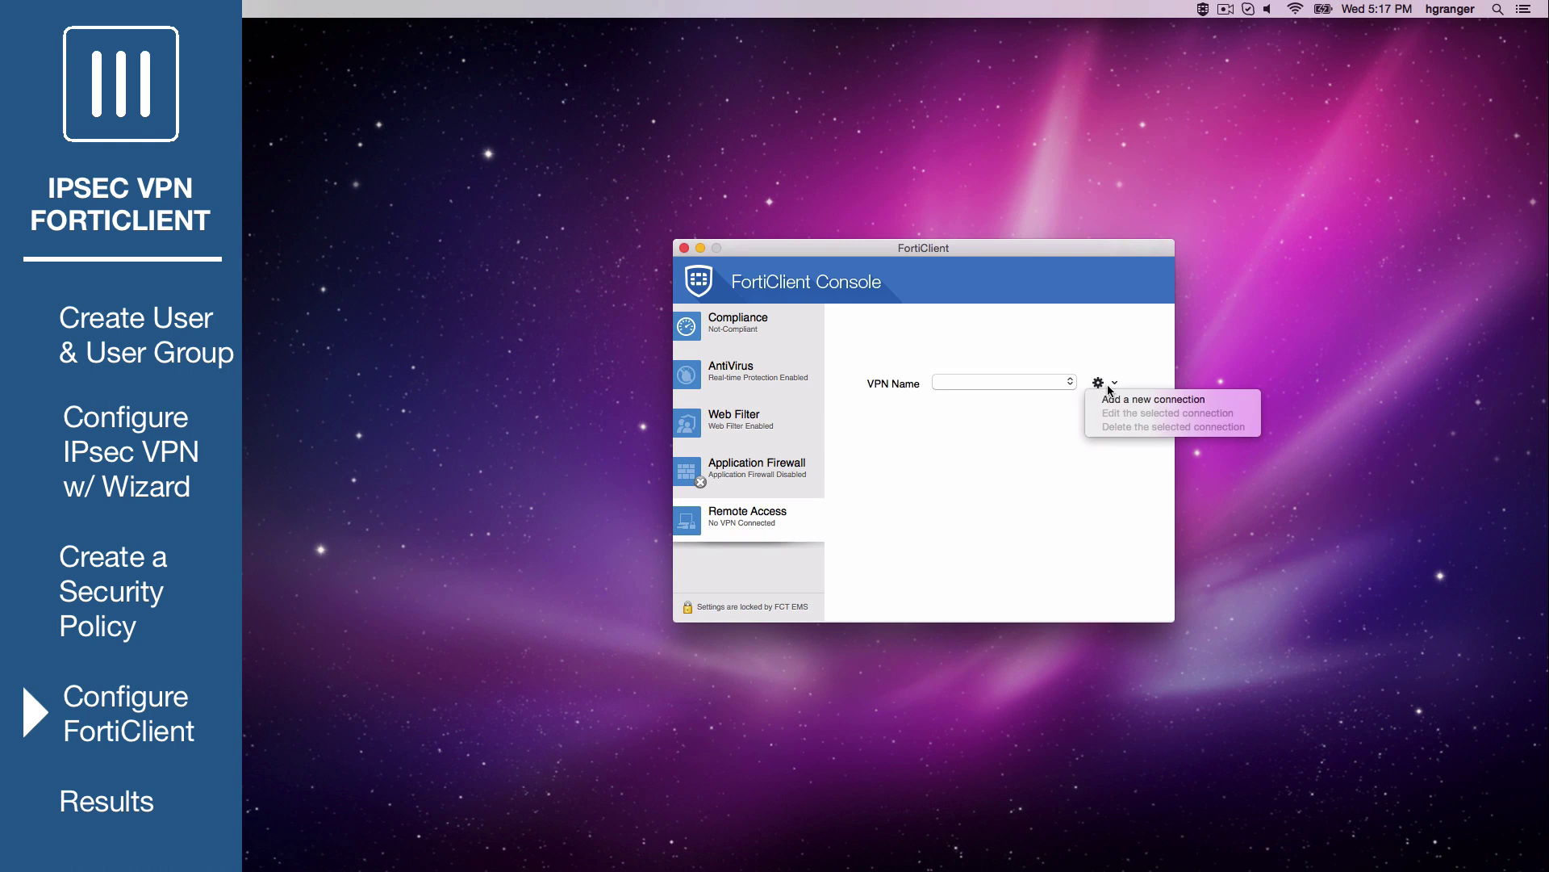
click(1165, 400)
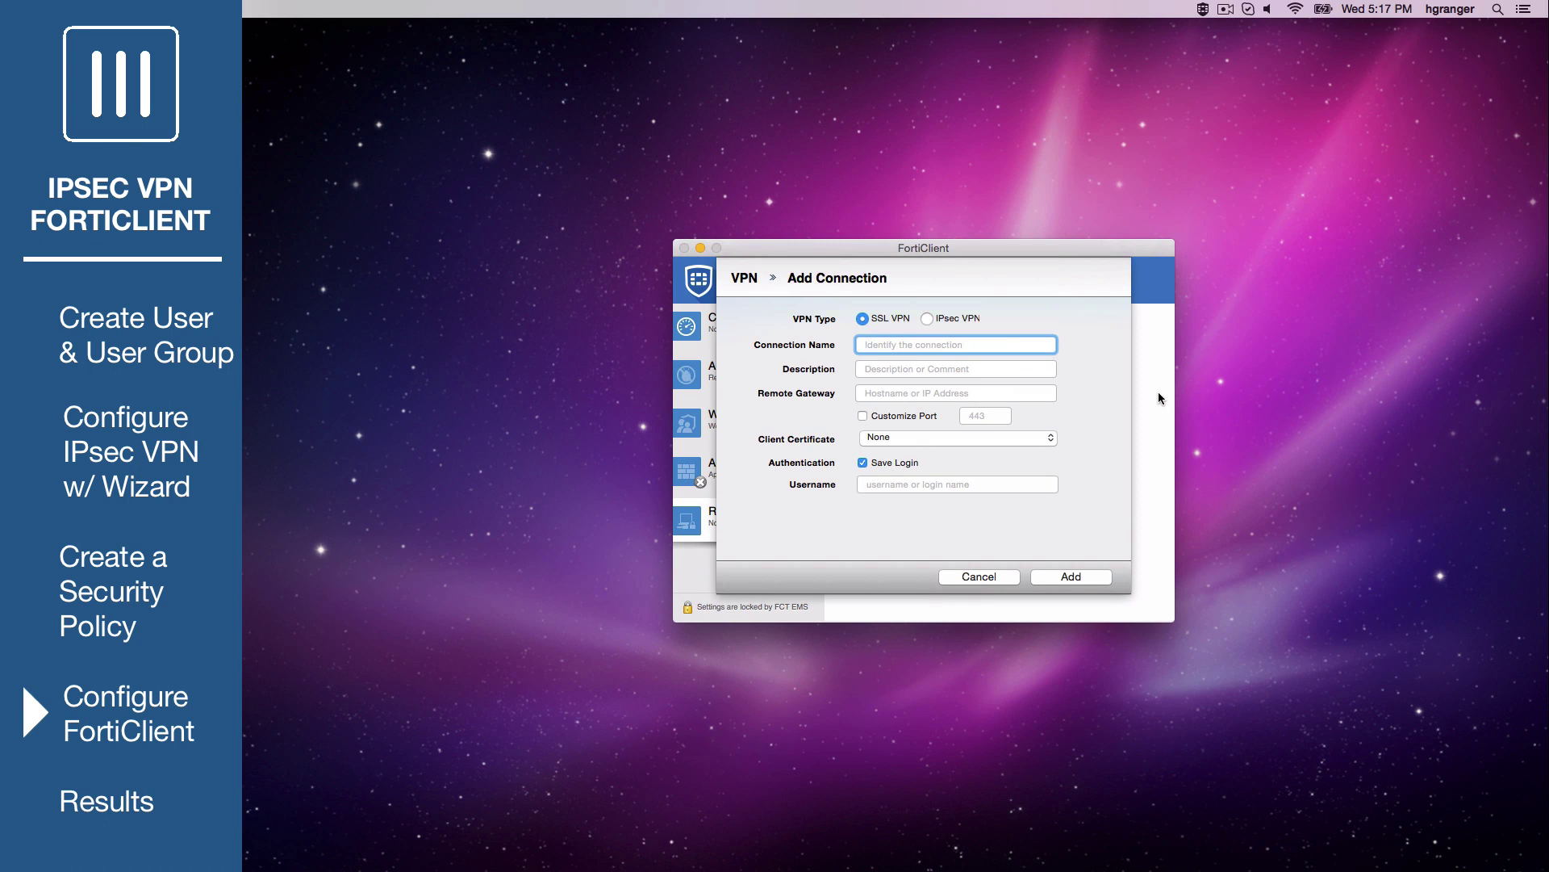
click(927, 319)
text(work-vpn)
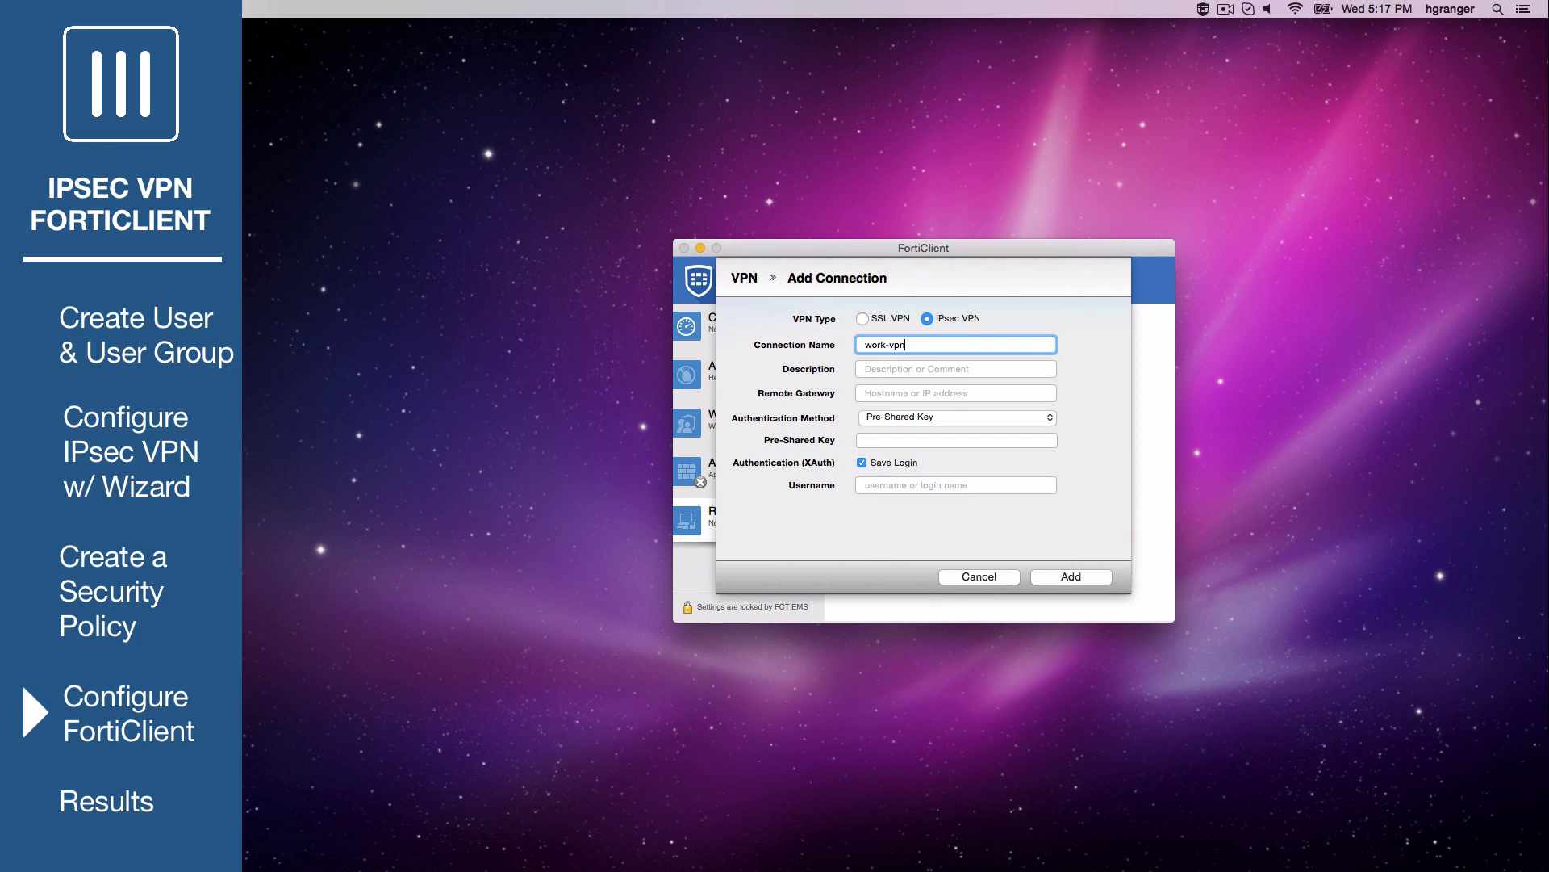
click(911, 392)
text(172.20.121.81)
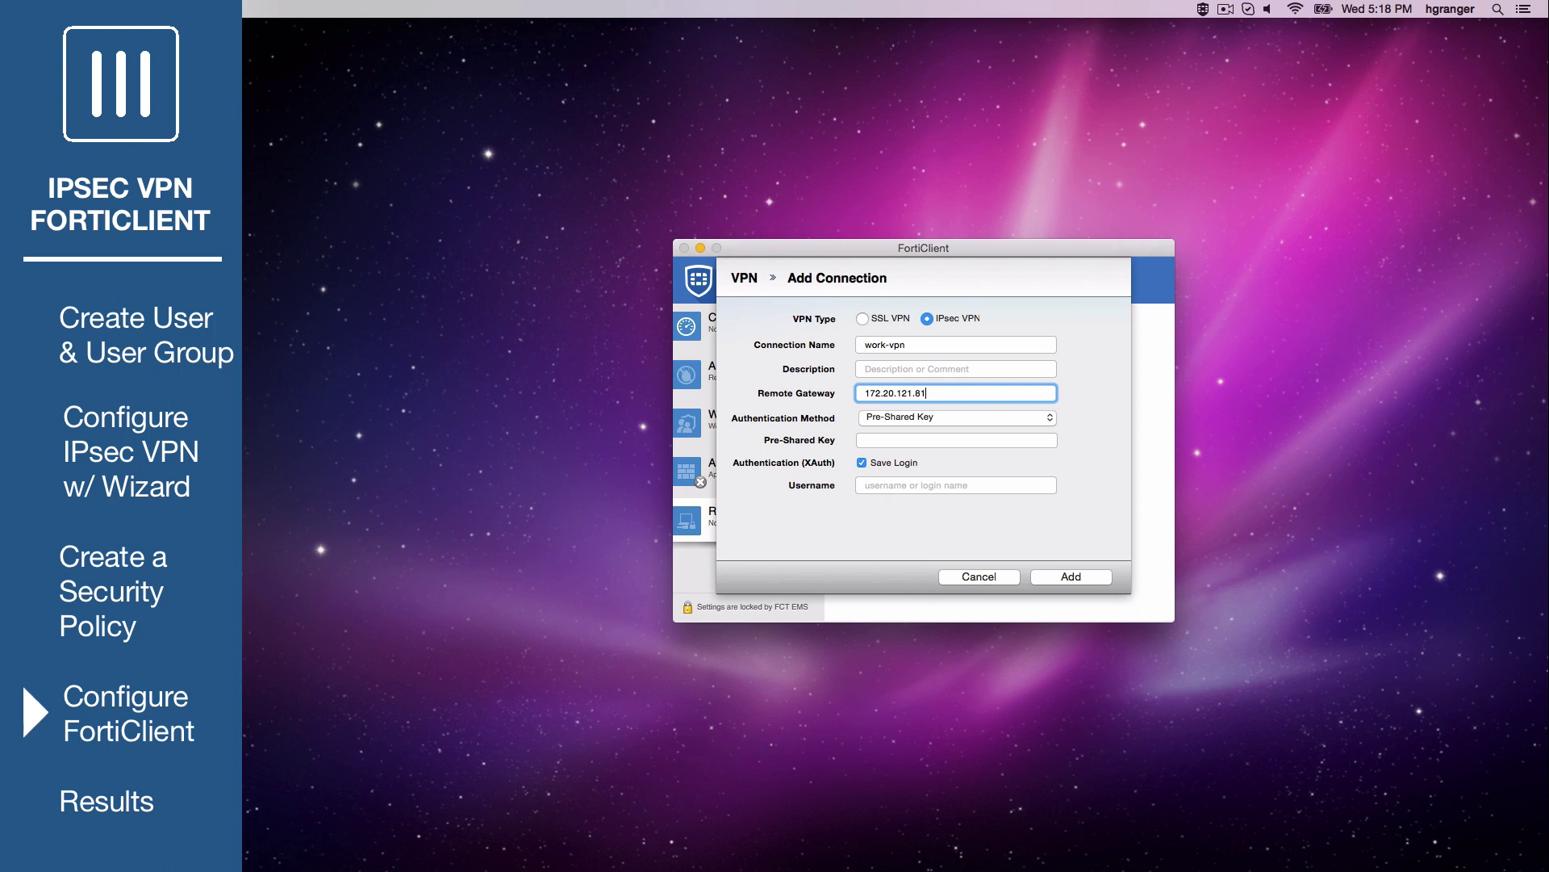
Keep Pre-Shared Key authentication, enter the key, untick Save Login, and add the connection
click(984, 418)
click(986, 417)
click(988, 442)
text(••••••)
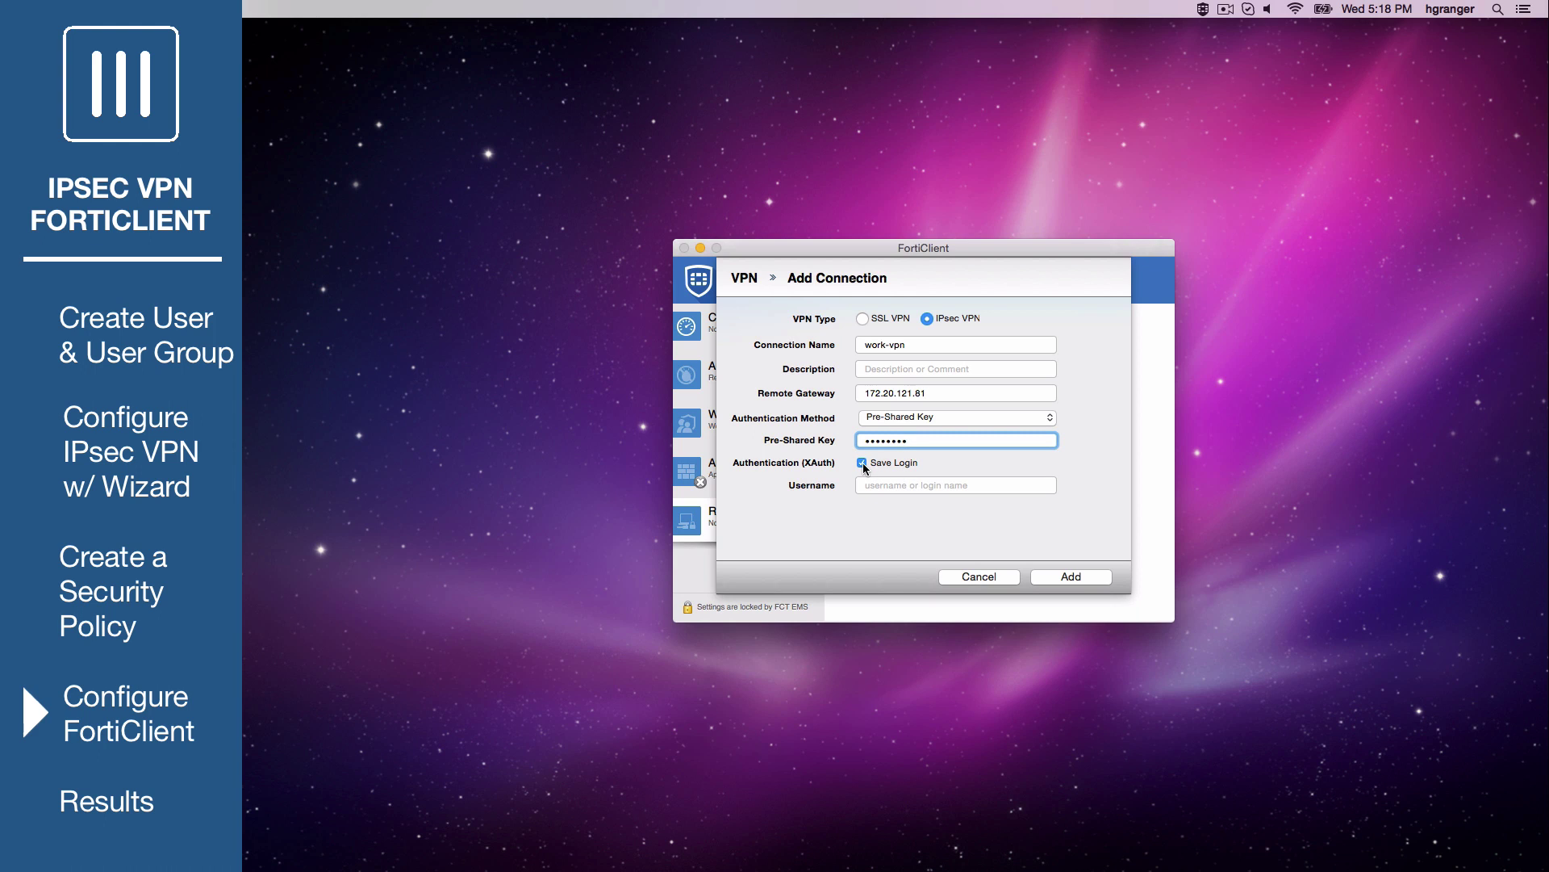
click(862, 463)
click(1071, 576)
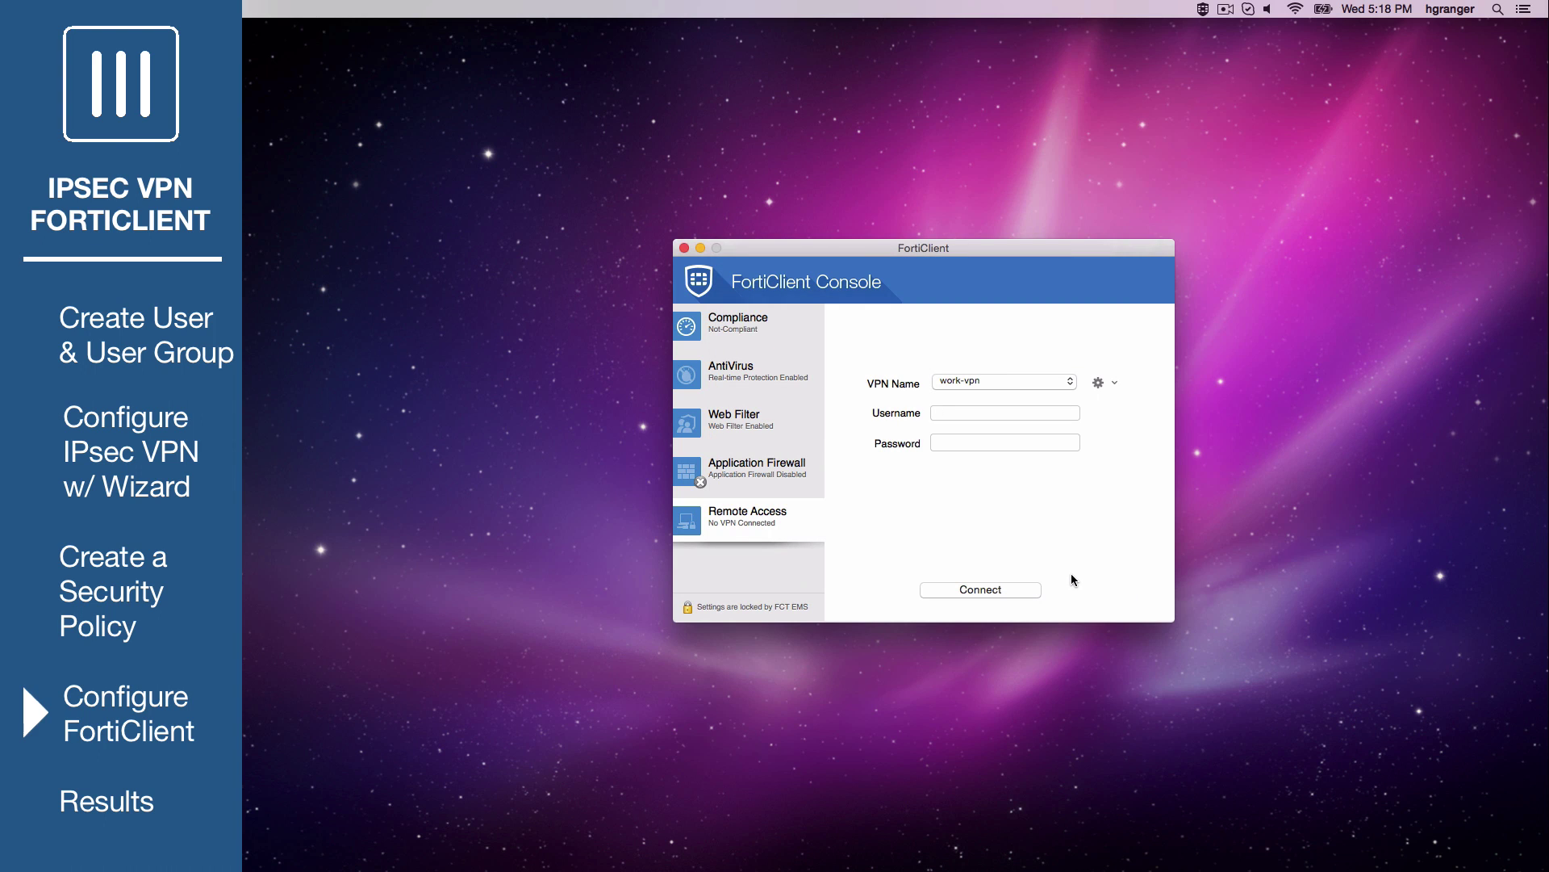
Select work-vpn, enter the VPN credentials, and connect to obtain address 10.10.100.1
click(1060, 387)
click(1060, 388)
click(1012, 414)
text(password)
click(981, 590)
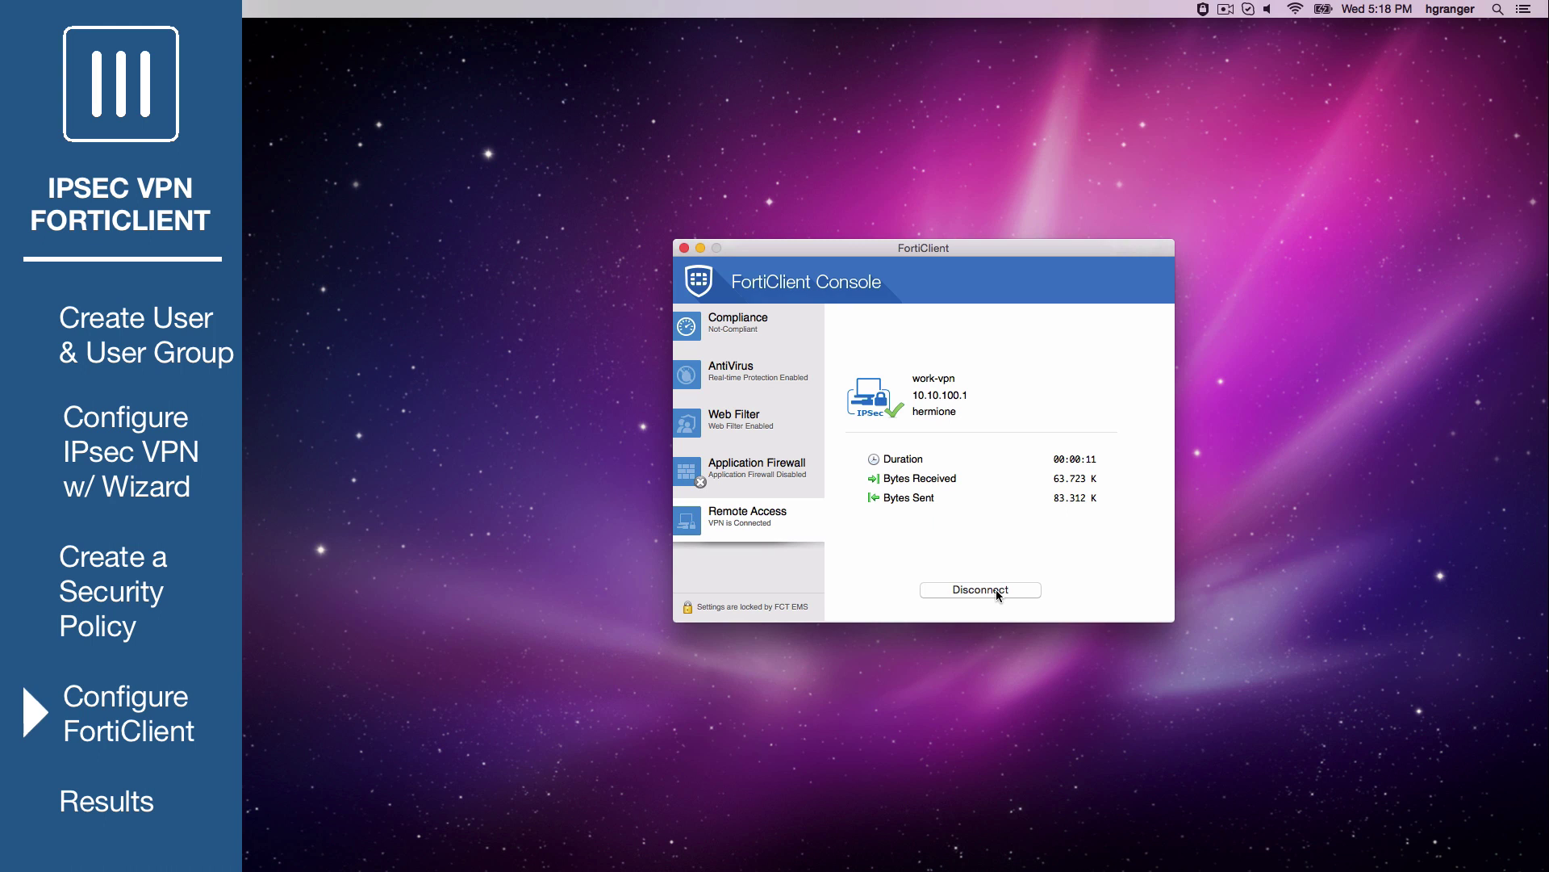
In Chrome, open the Fortinet YouTube channel and play the featured IPsec cookbook video
mouse_move(1038, 857)
click(1091, 859)
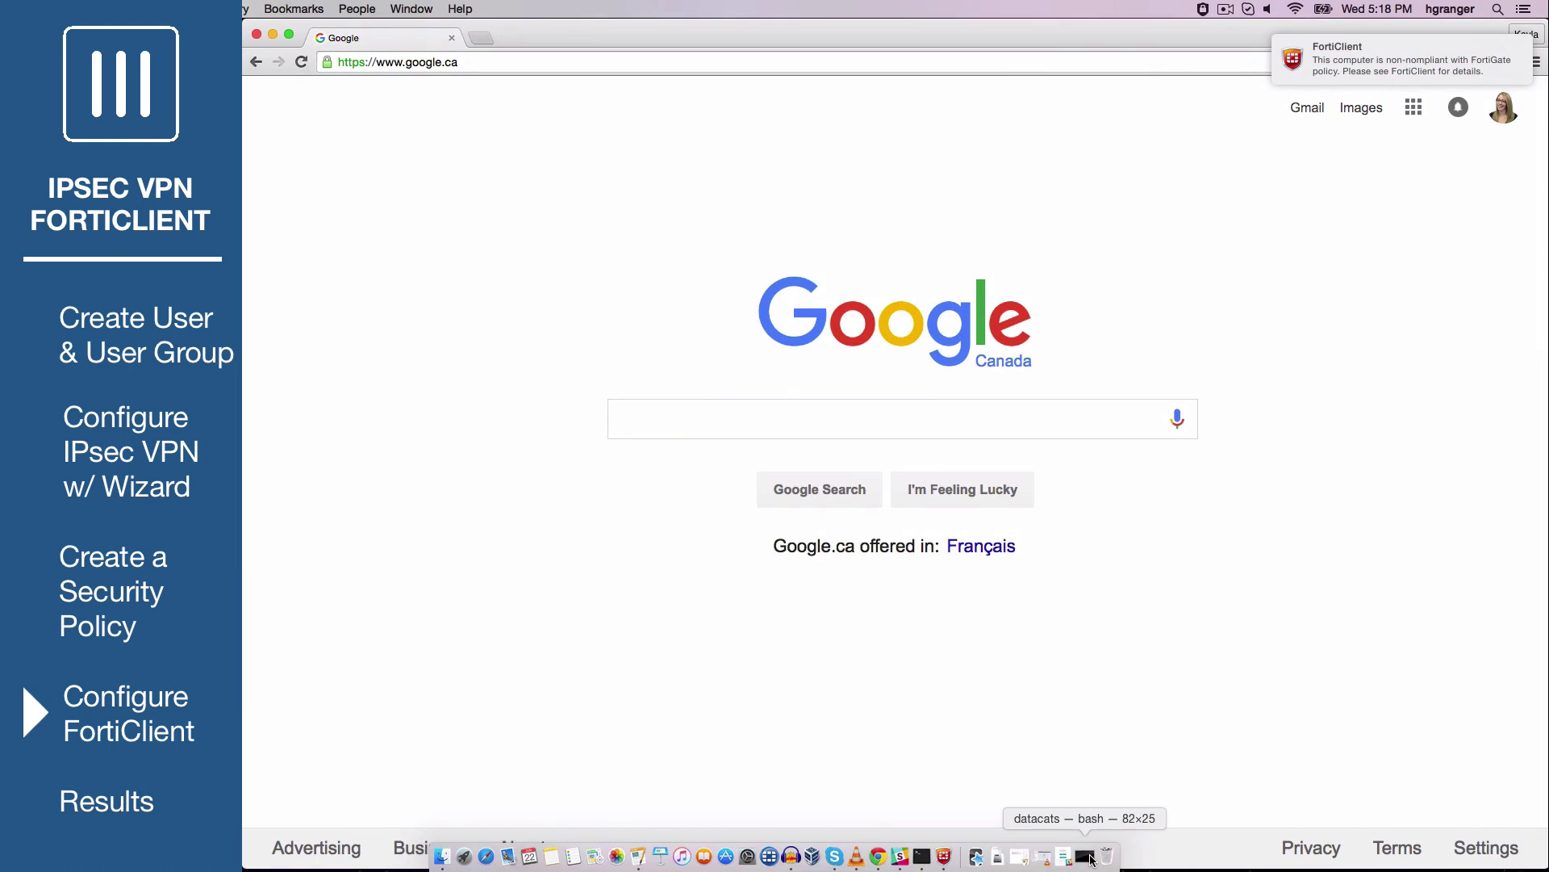
click(618, 62)
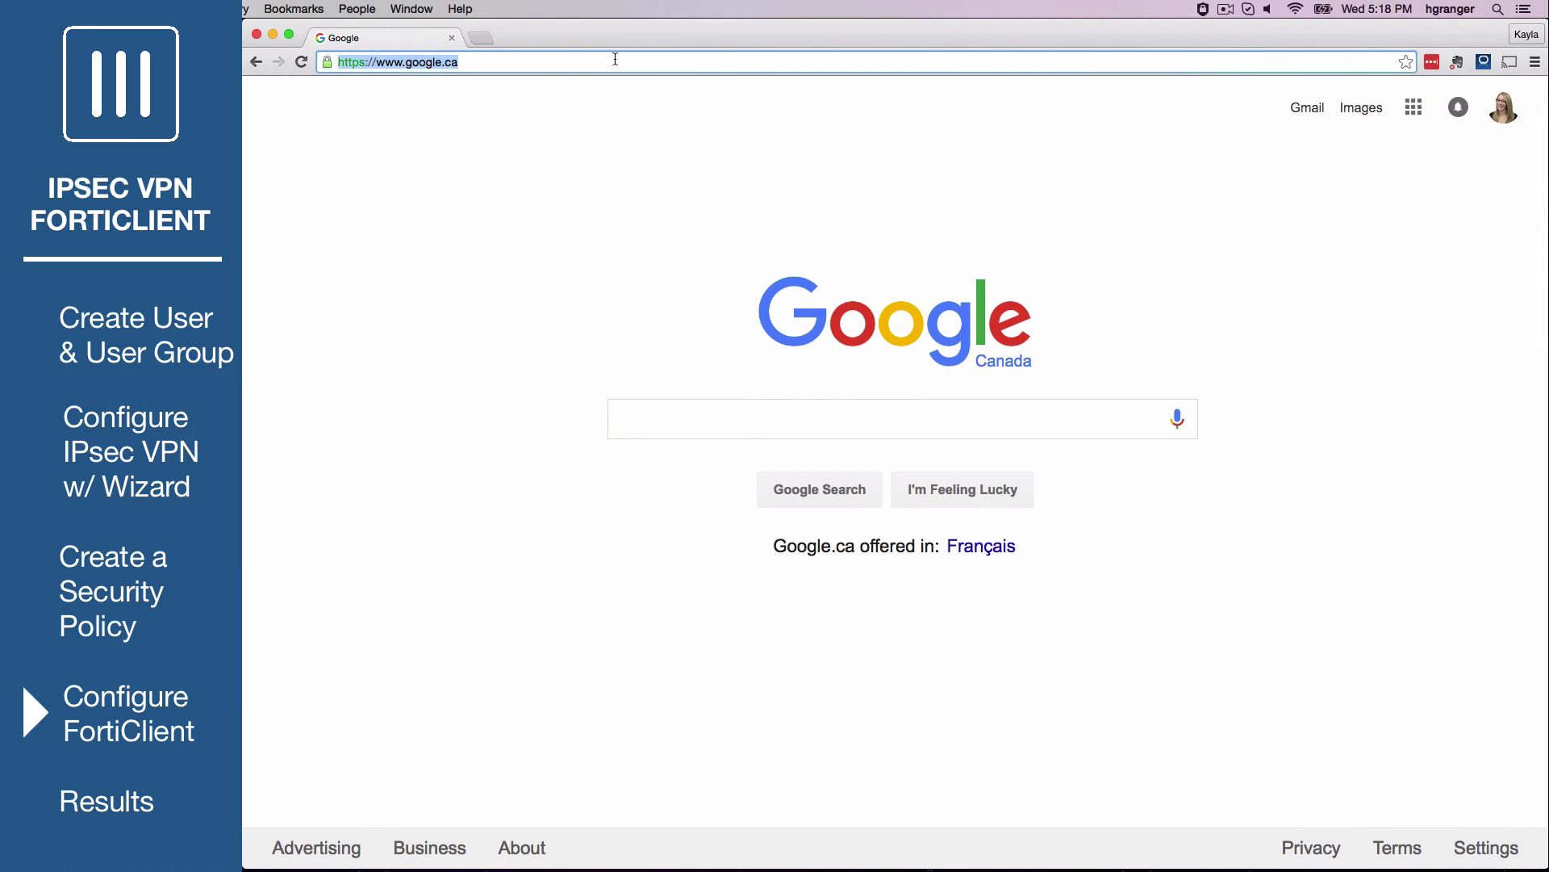
text(youtube.com)
click(626, 112)
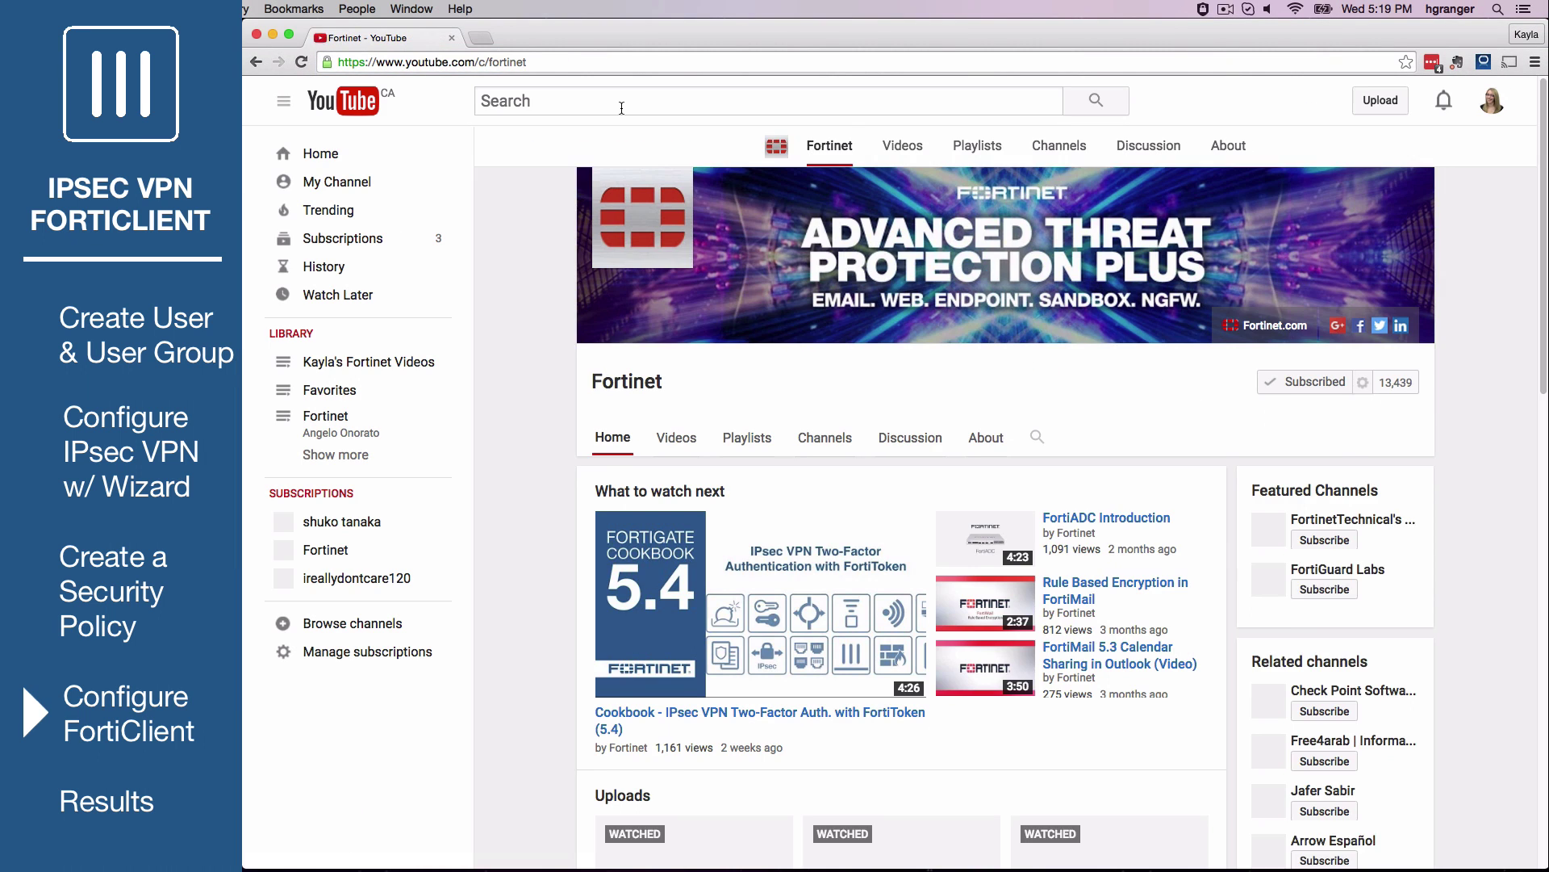
click(716, 541)
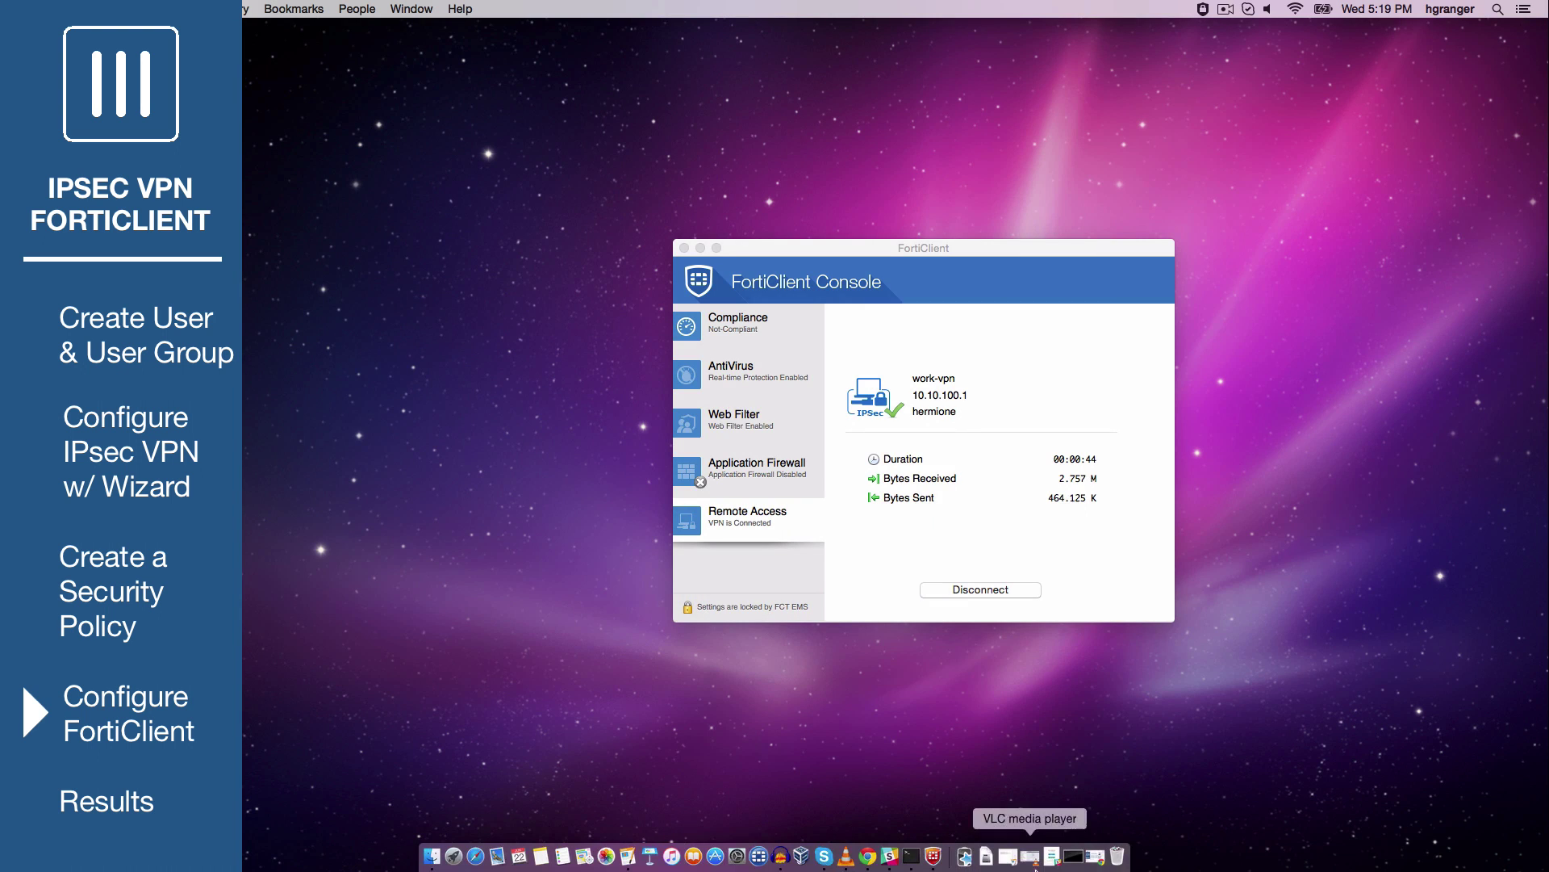
Ping the internal host 192.168.11.2 from Terminal through the VPN tunnel
click(1074, 857)
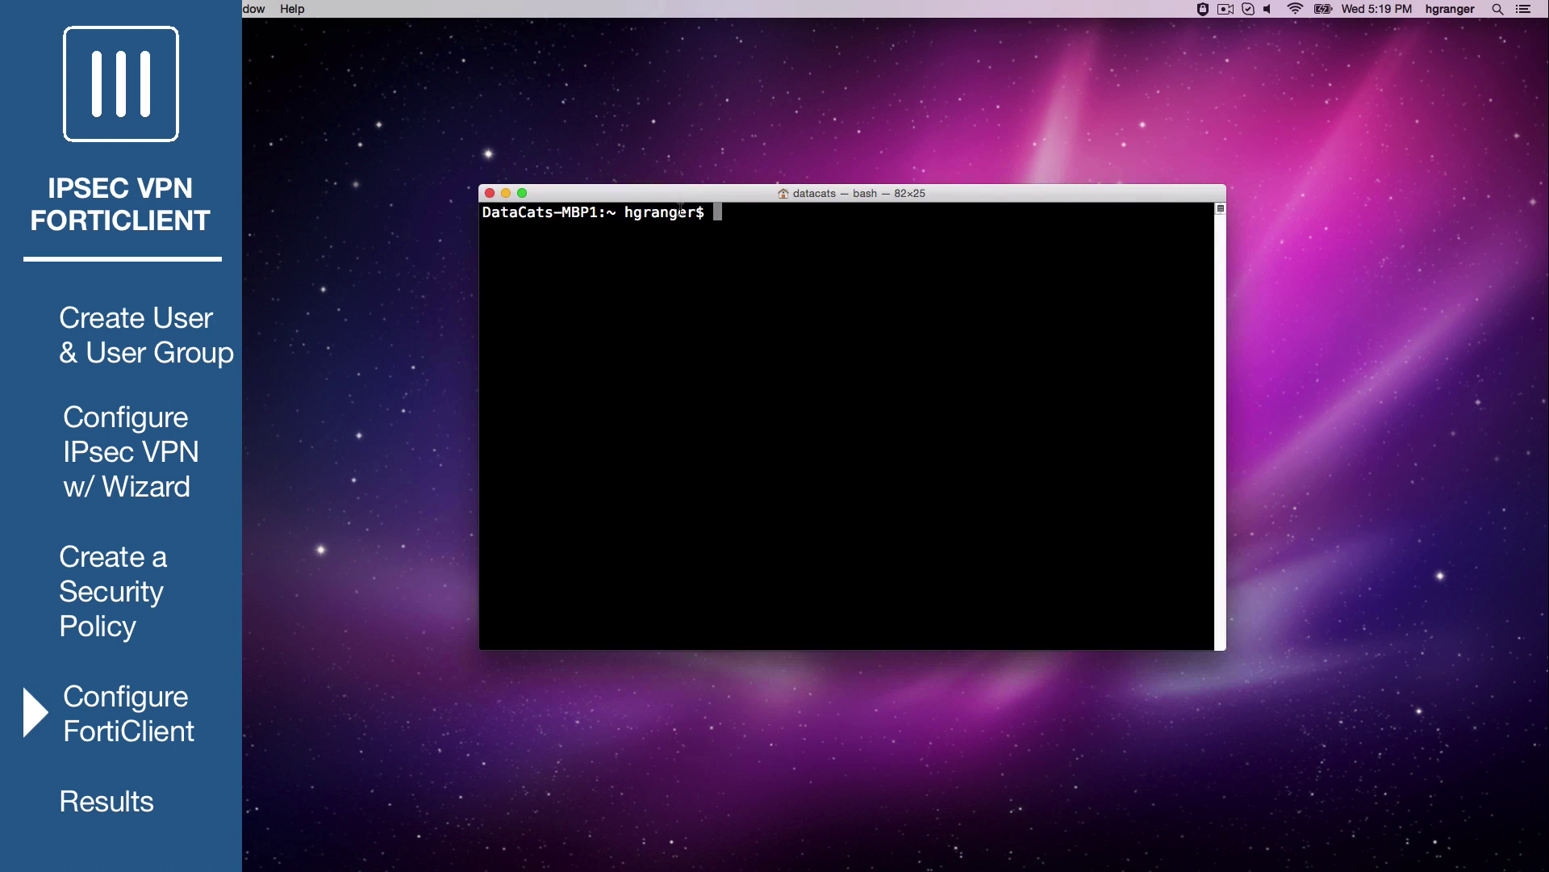
text(ping 192.168.11.2)
key(Return)
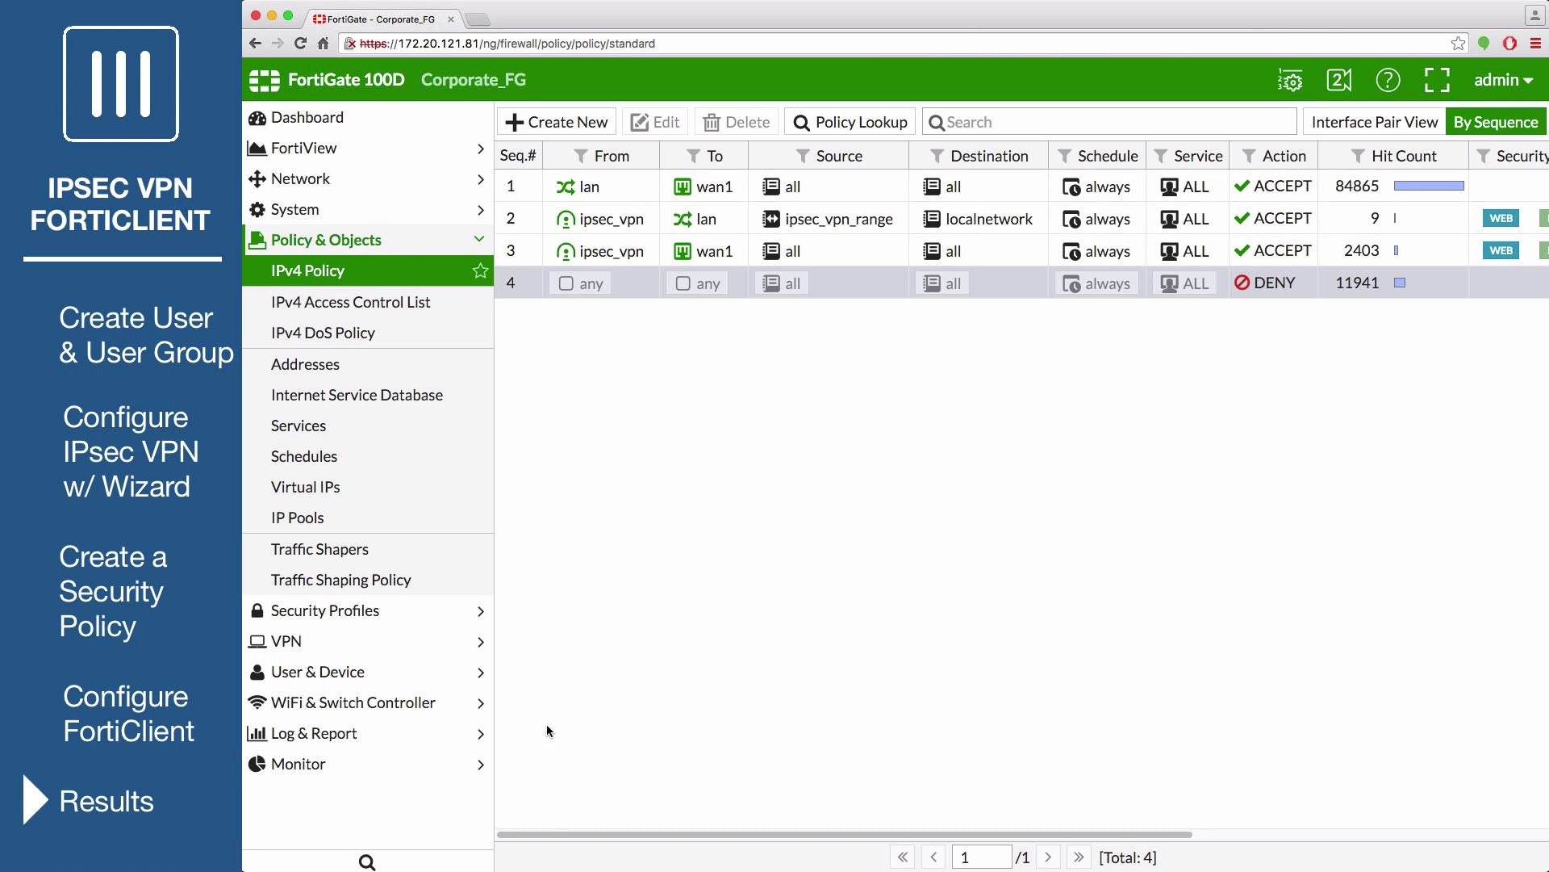
Open the IPsec Monitor to see dial-up tunnel ipsec_vpn_0 Up from 172.20.121.16
click(424, 762)
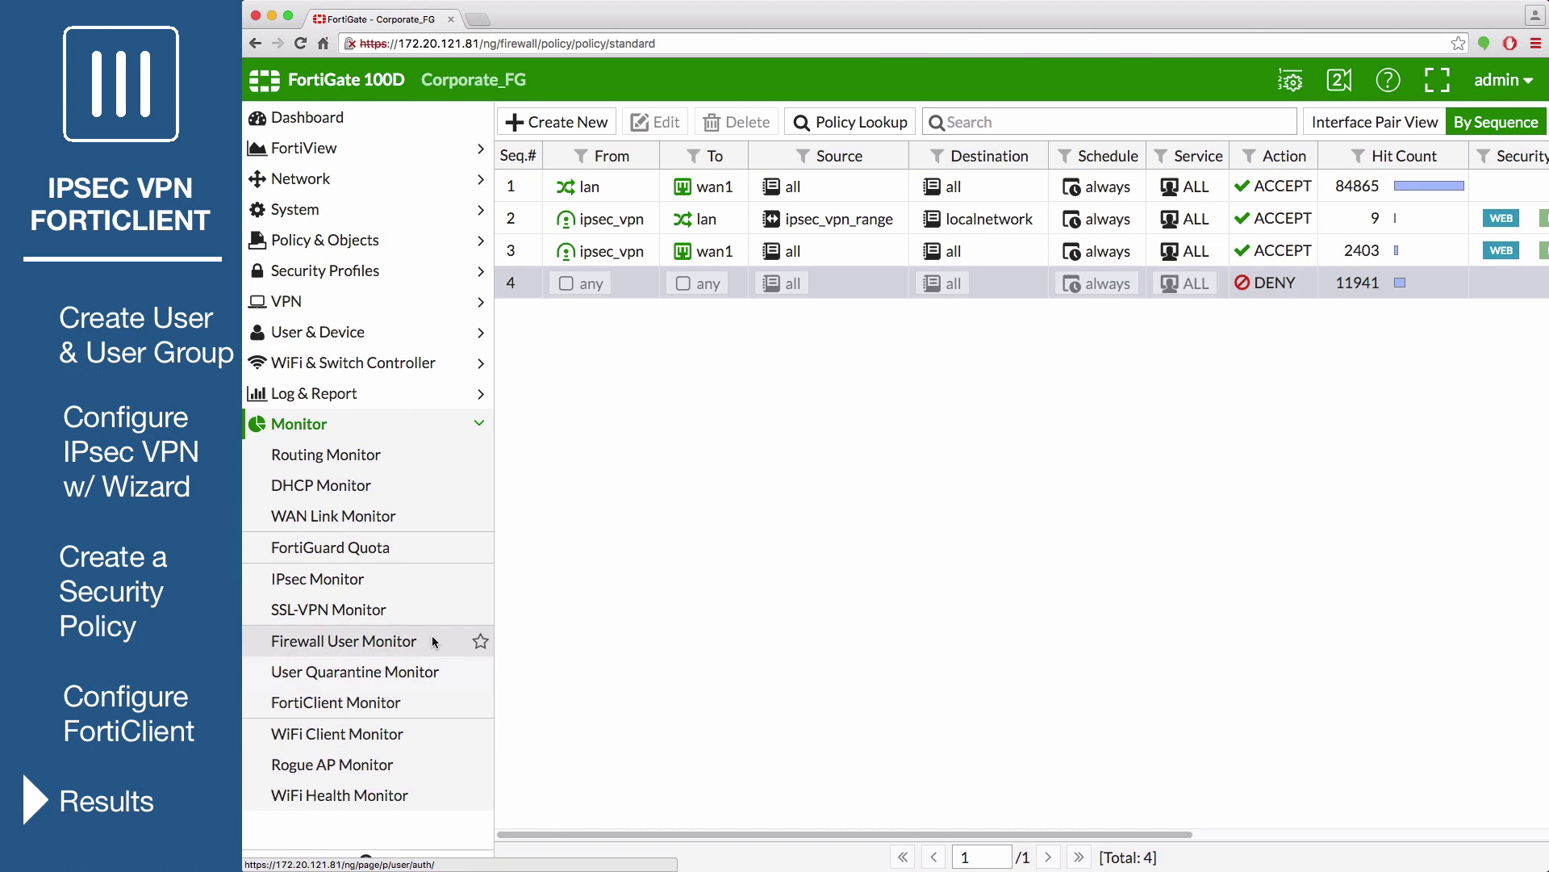
click(426, 578)
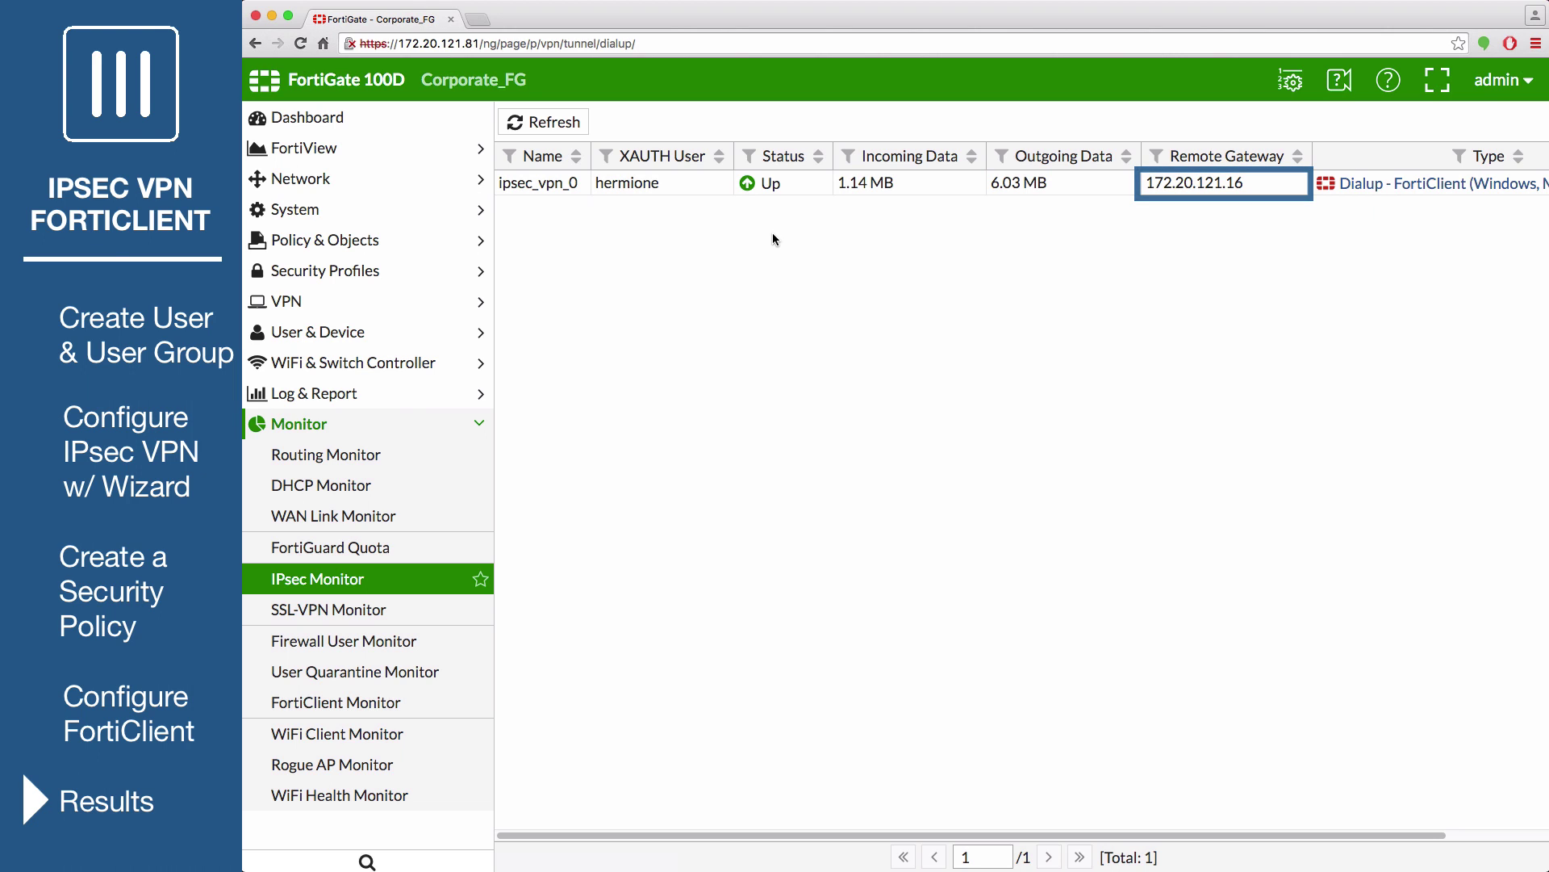
click(423, 152)
Drill into real-time FortiView Policies details for ipsec_vpn_internet, then show the FortiView VPN list
click(389, 336)
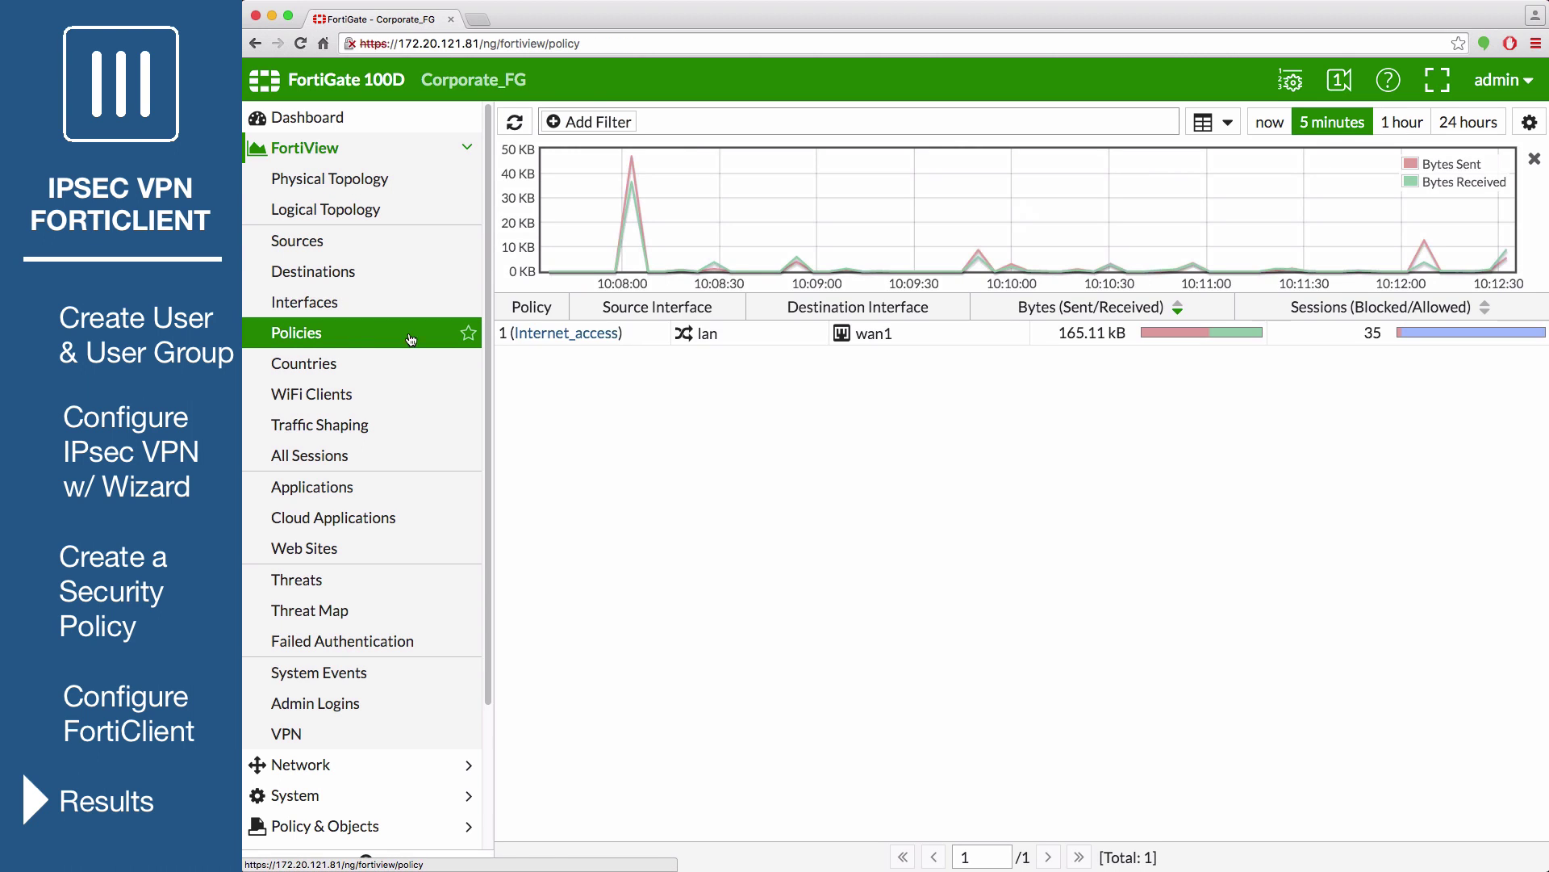
click(1271, 122)
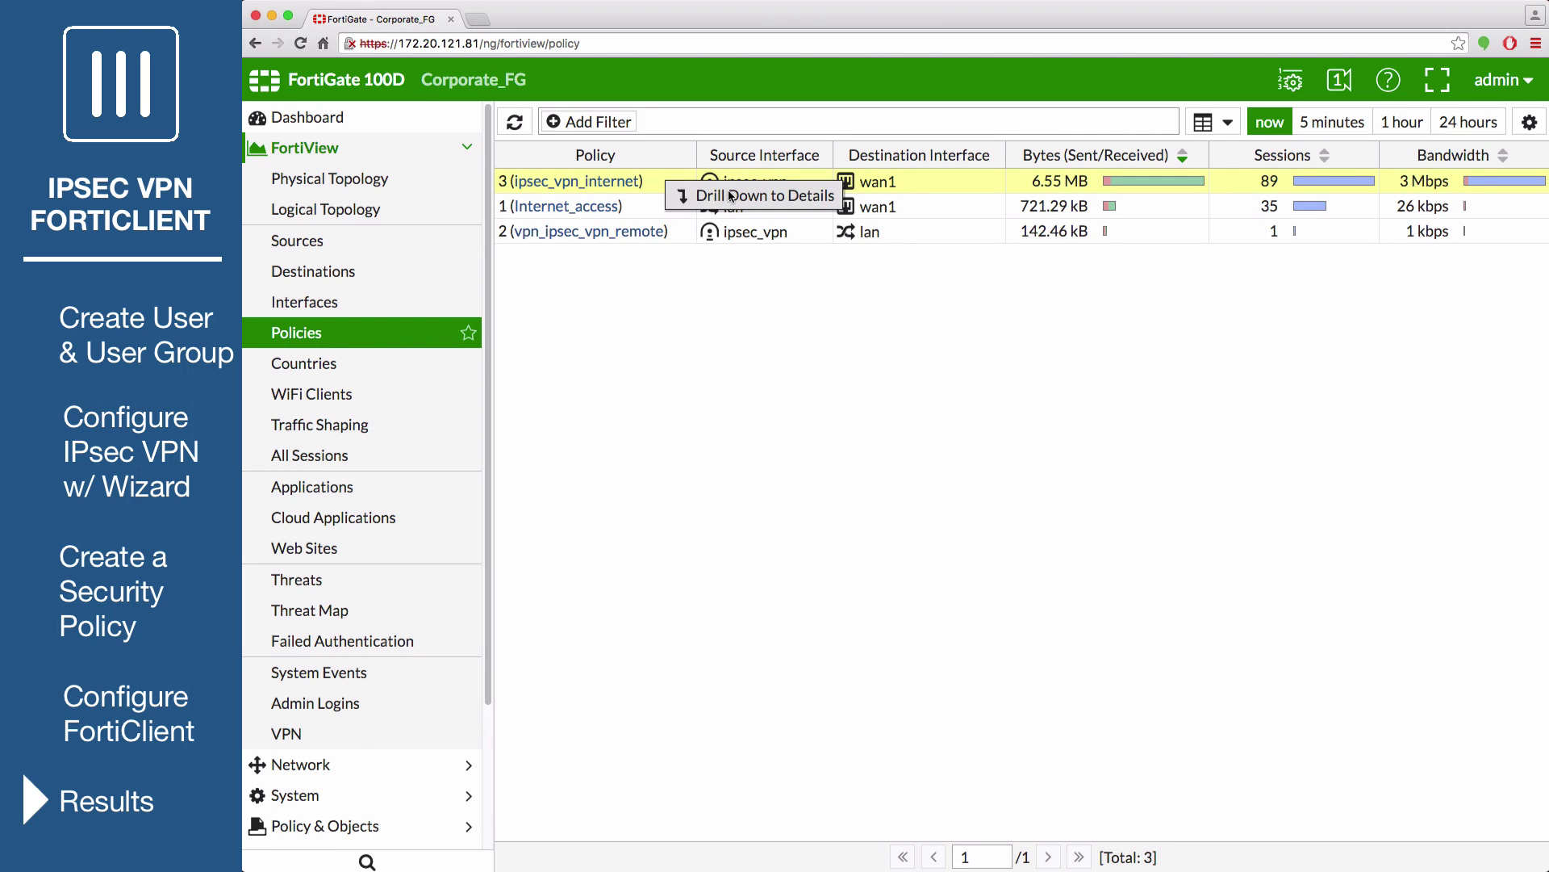
click(730, 196)
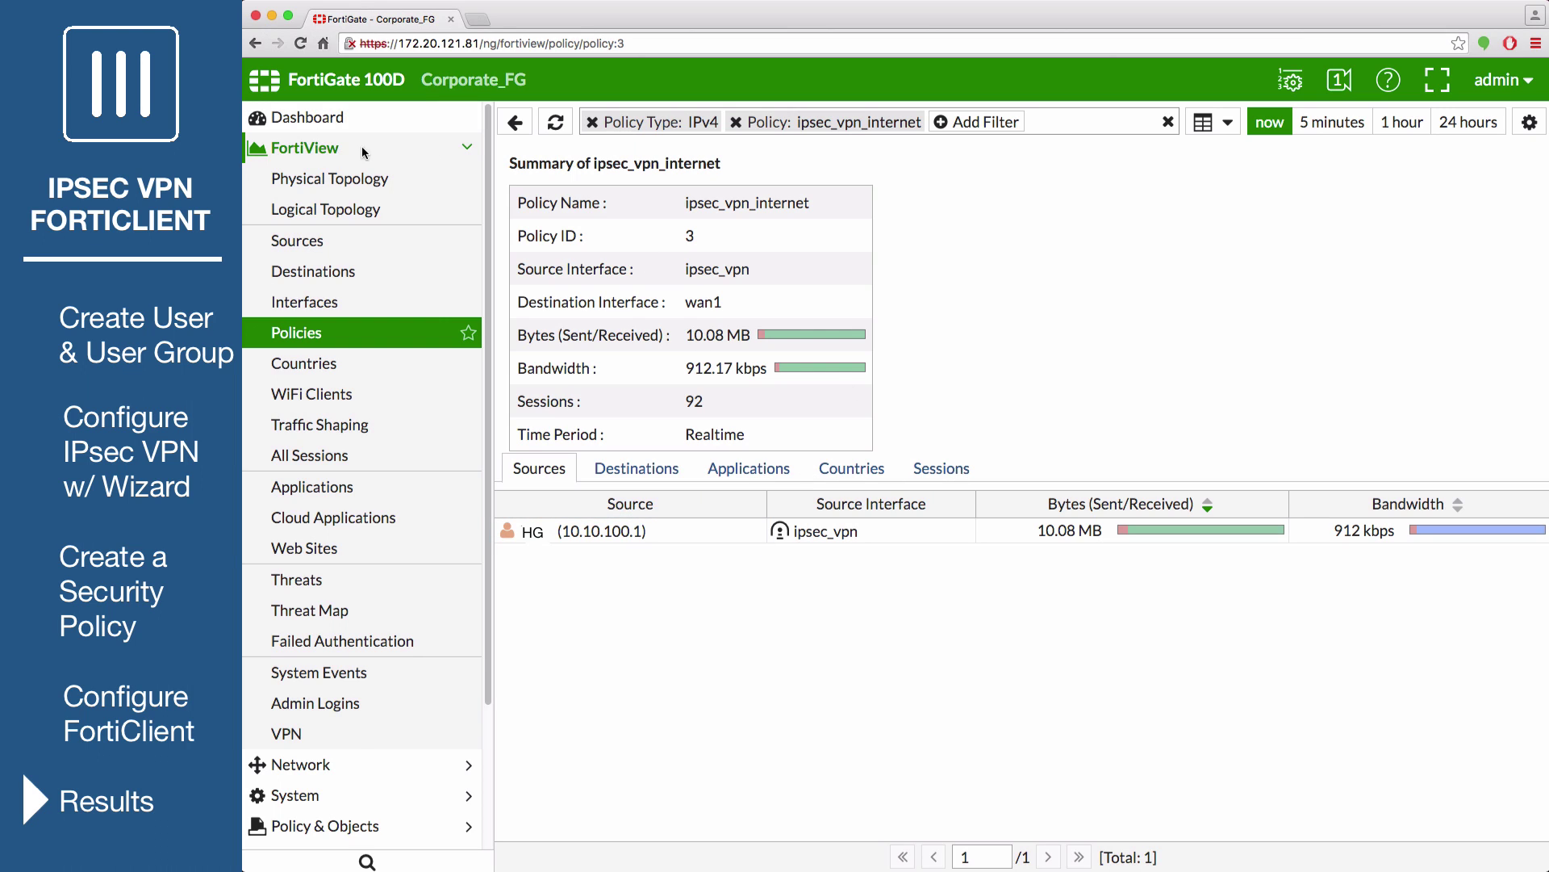
click(340, 734)
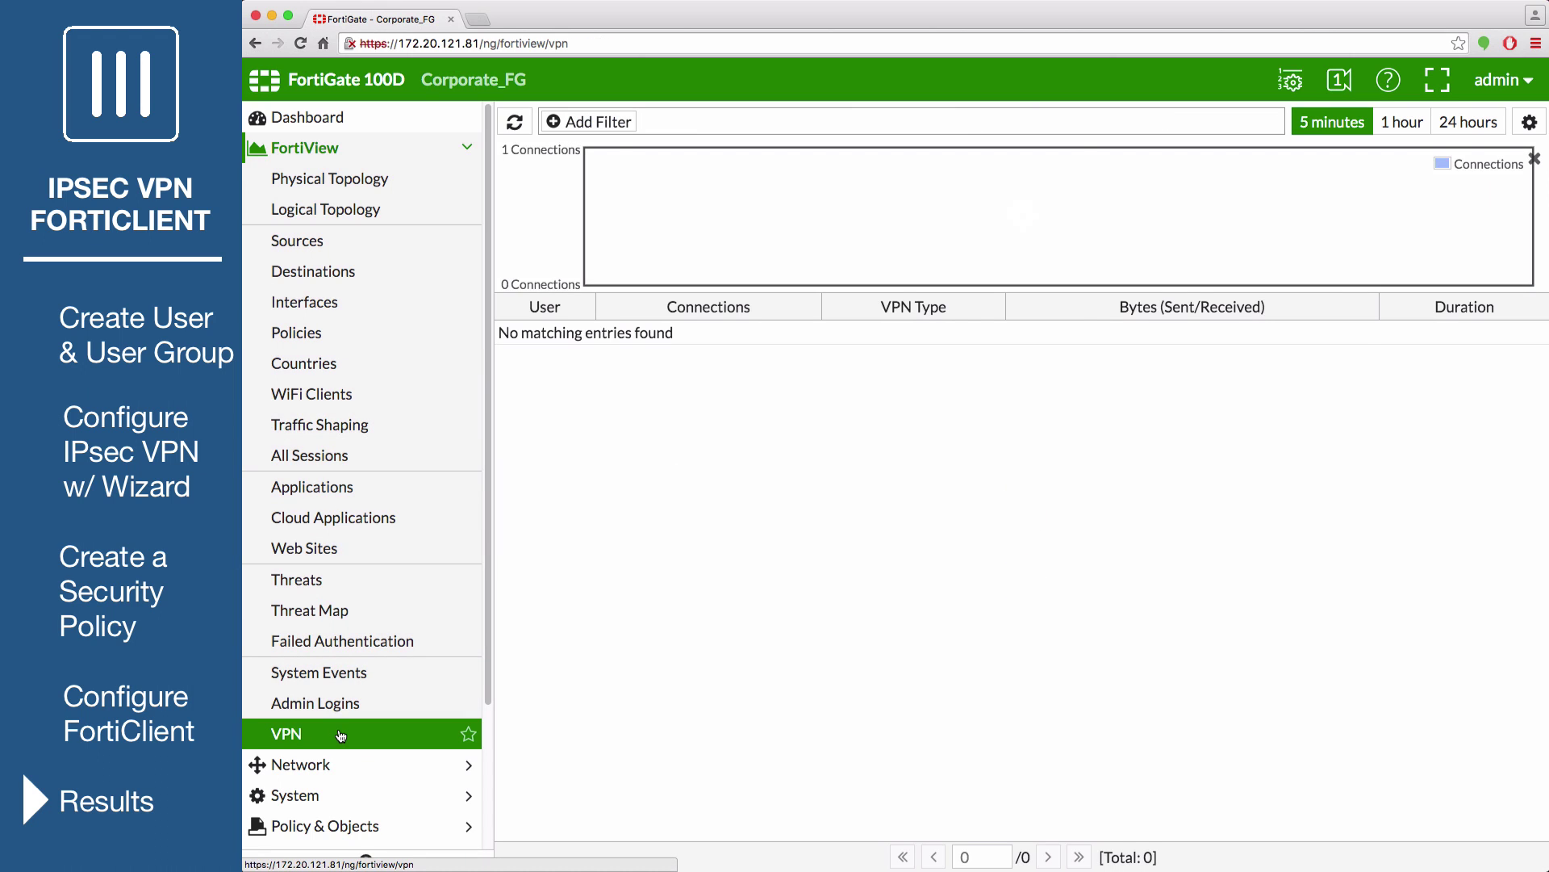